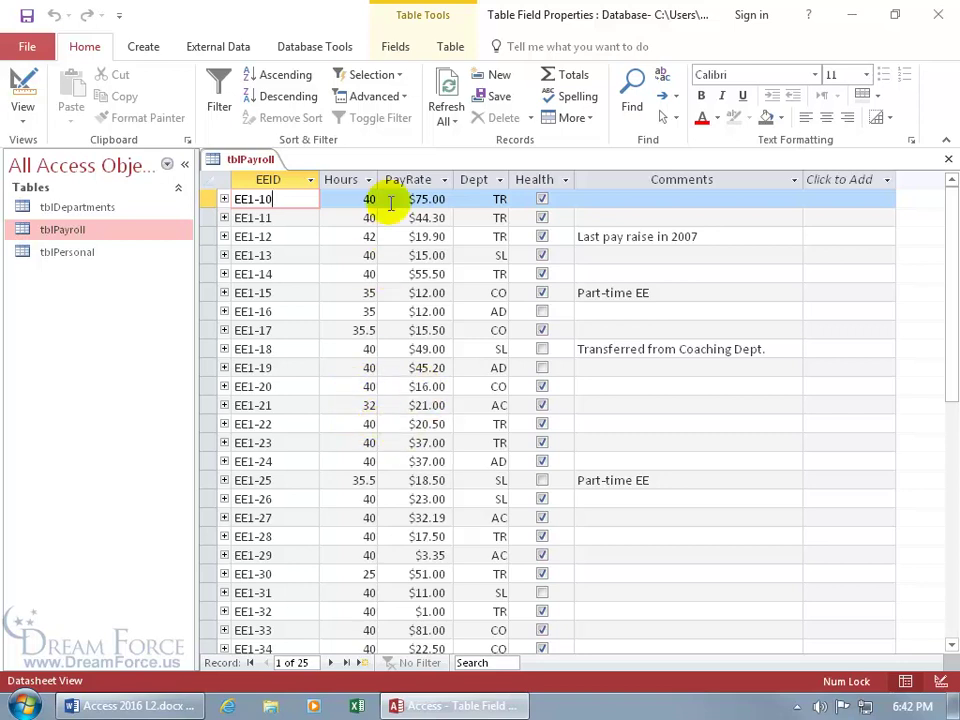
Show the Table Tools Fields tab and bring up the tblPayroll tab's context menu.
click(395, 50)
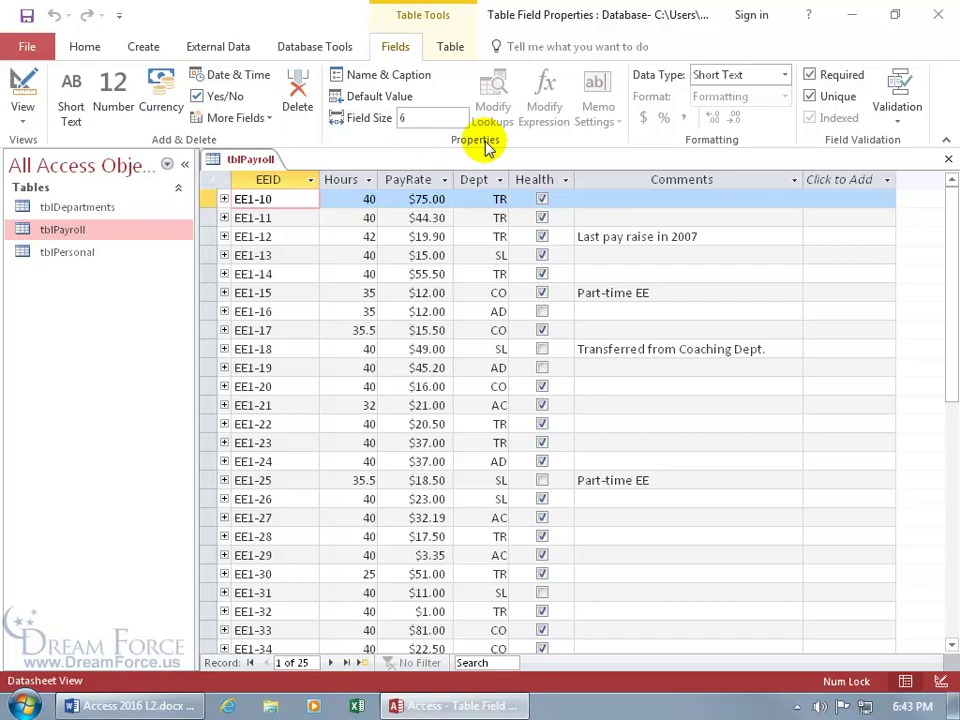
right_click(240, 160)
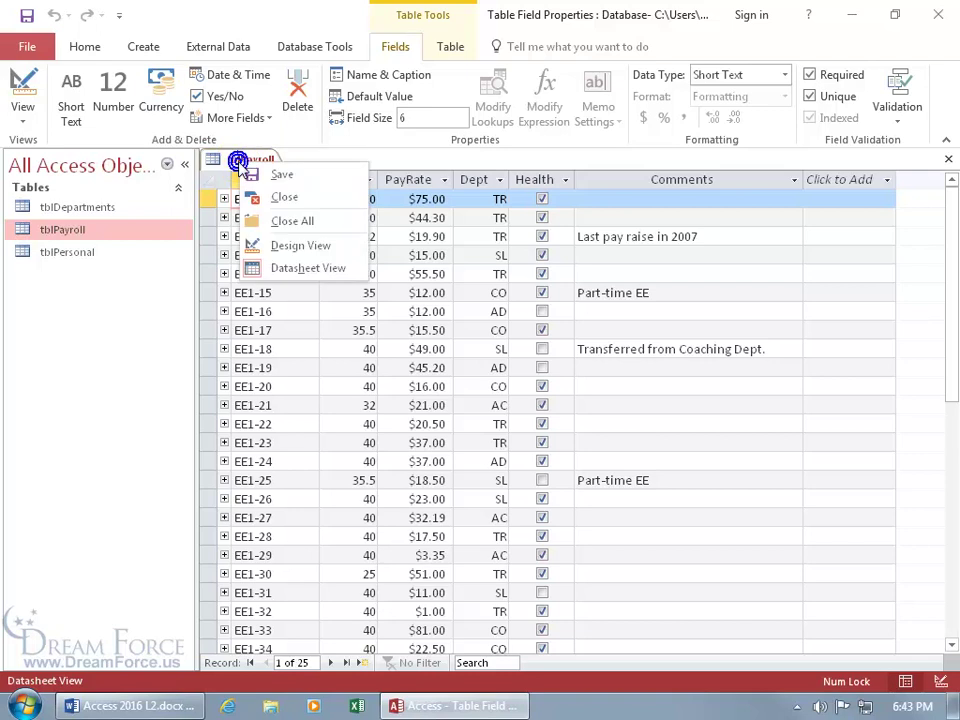
Switch tblPayroll to Design View and select EEID's Field Size property.
click(288, 245)
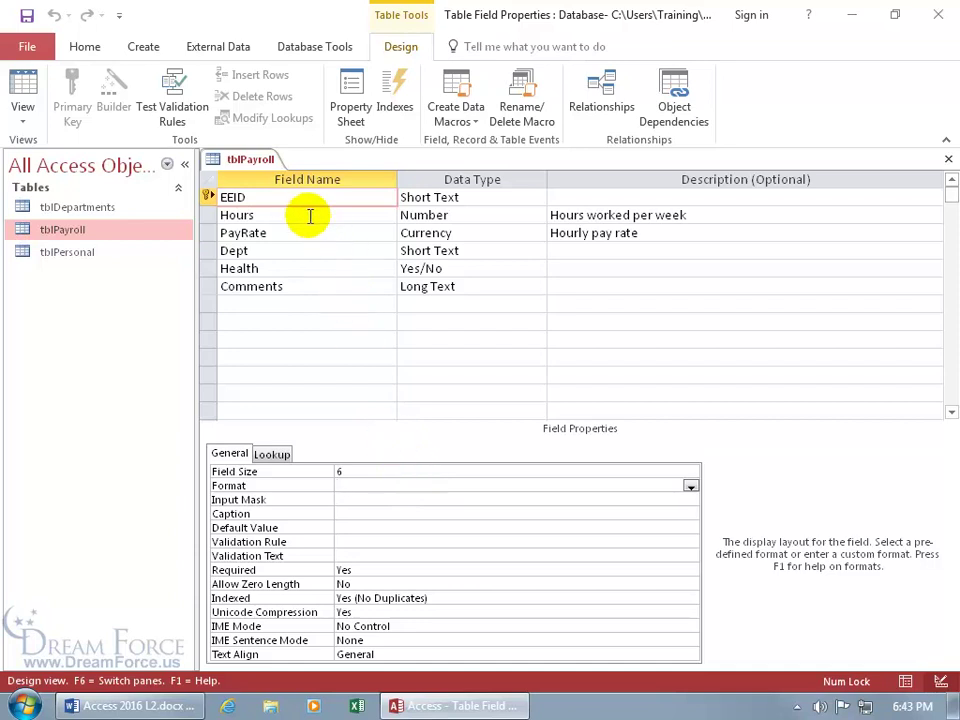
click(363, 473)
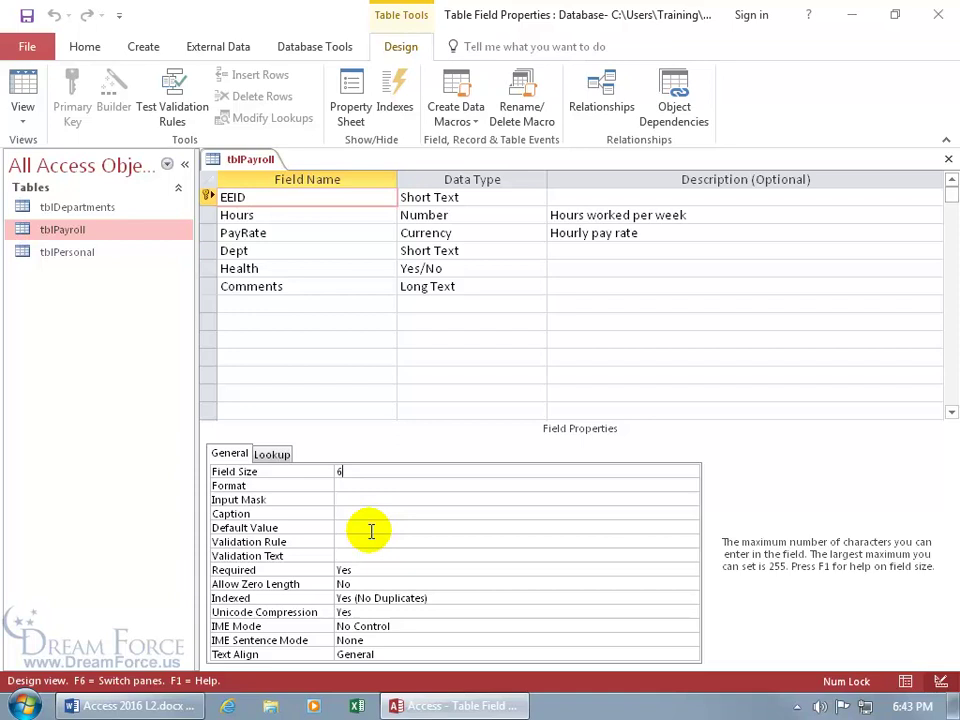
Return to the datasheet and discard a trial new record begun with 'ee'.
click(22, 88)
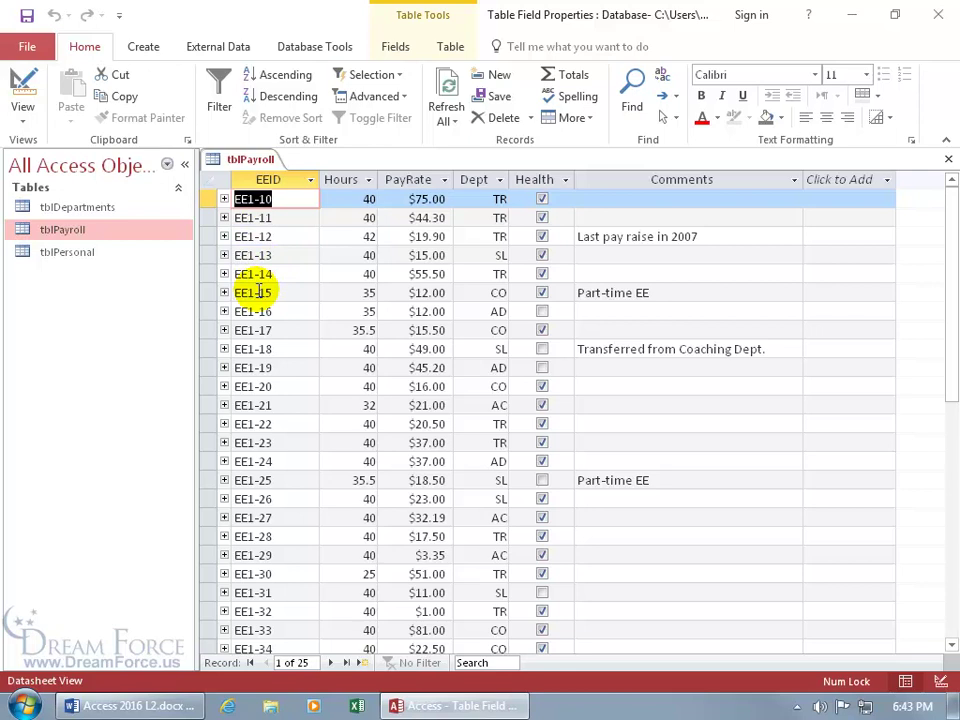
scroll(258, 288, down, 3)
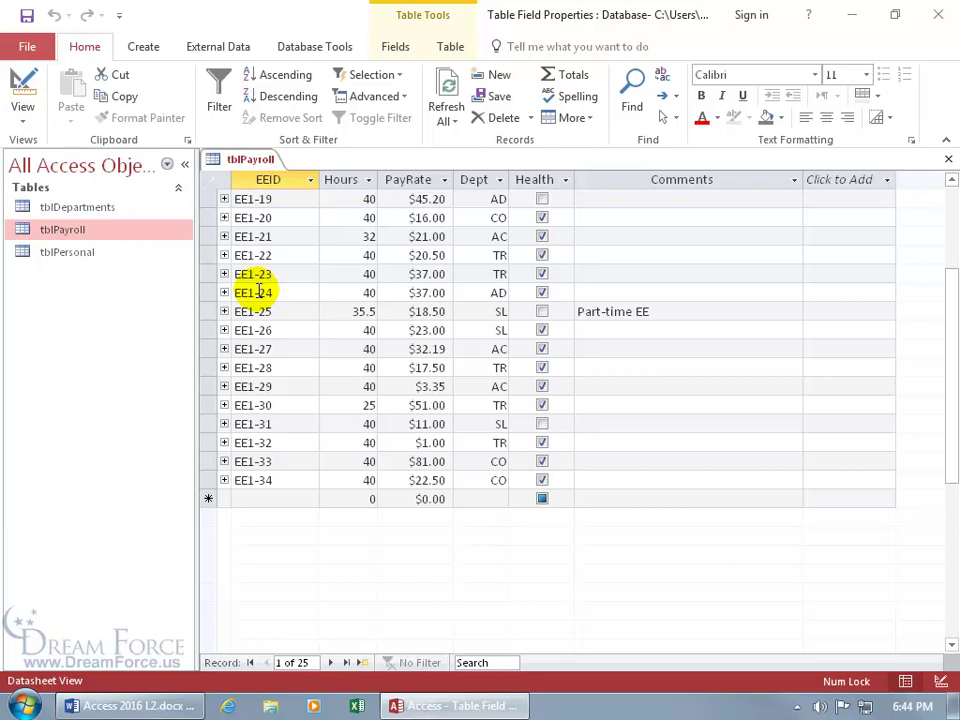
click(258, 497)
text(ee)
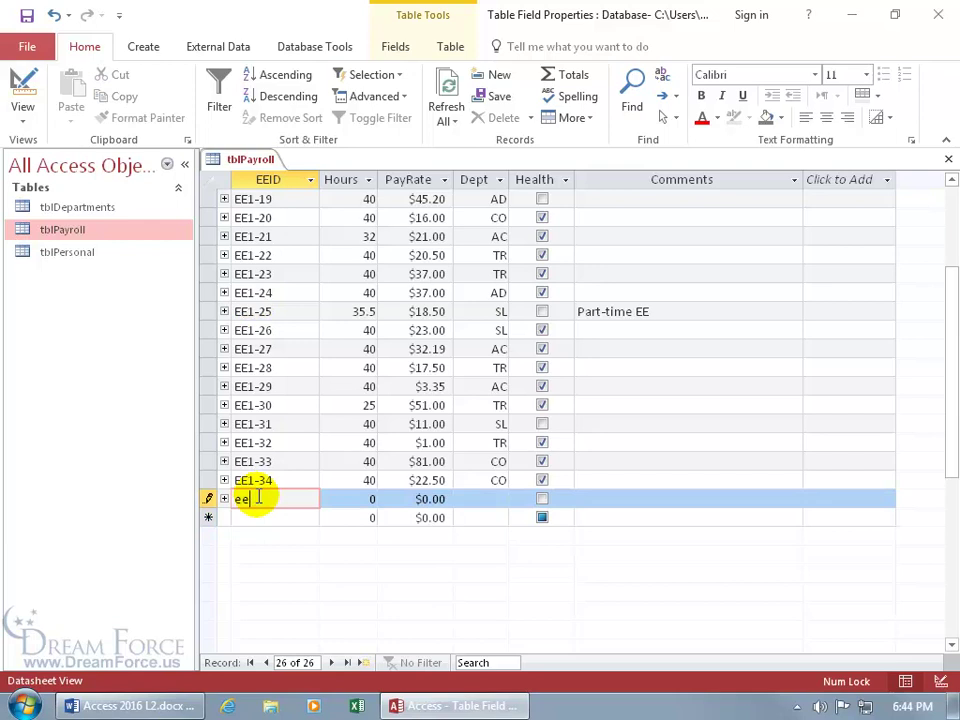
key(Escape)
key(Escape)
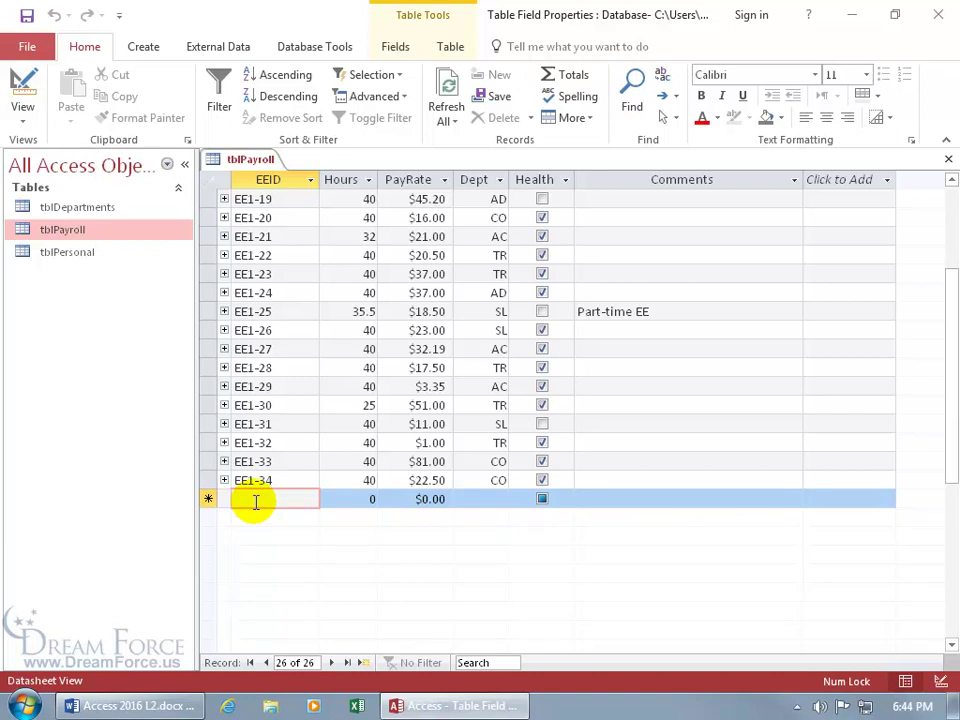
In Design View, set the EEID Format property to < for lowercase IDs.
click(18, 82)
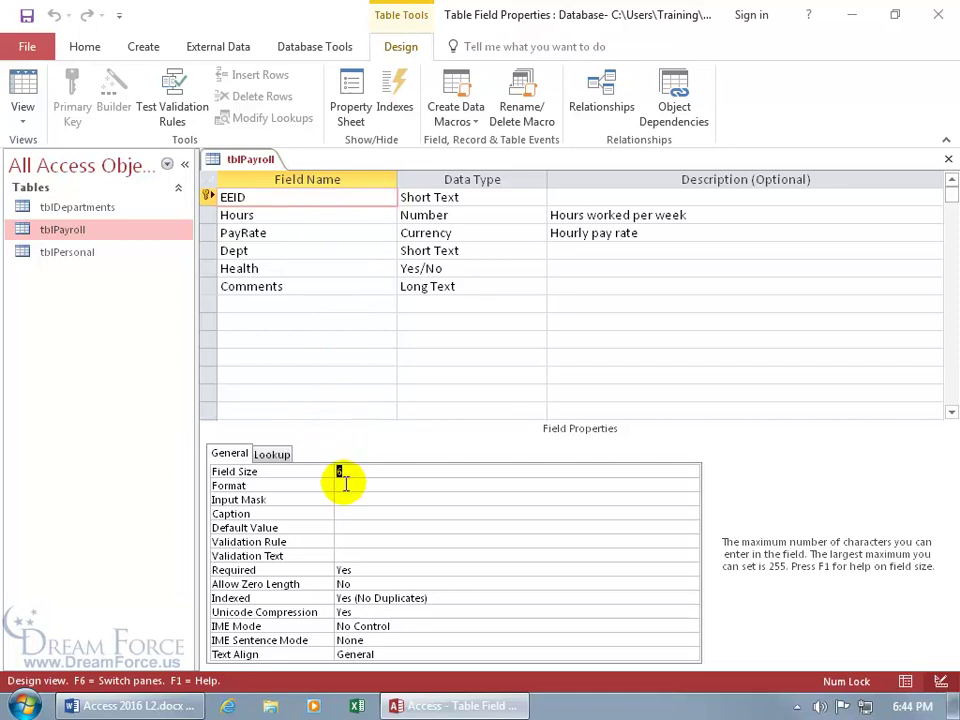
click(343, 485)
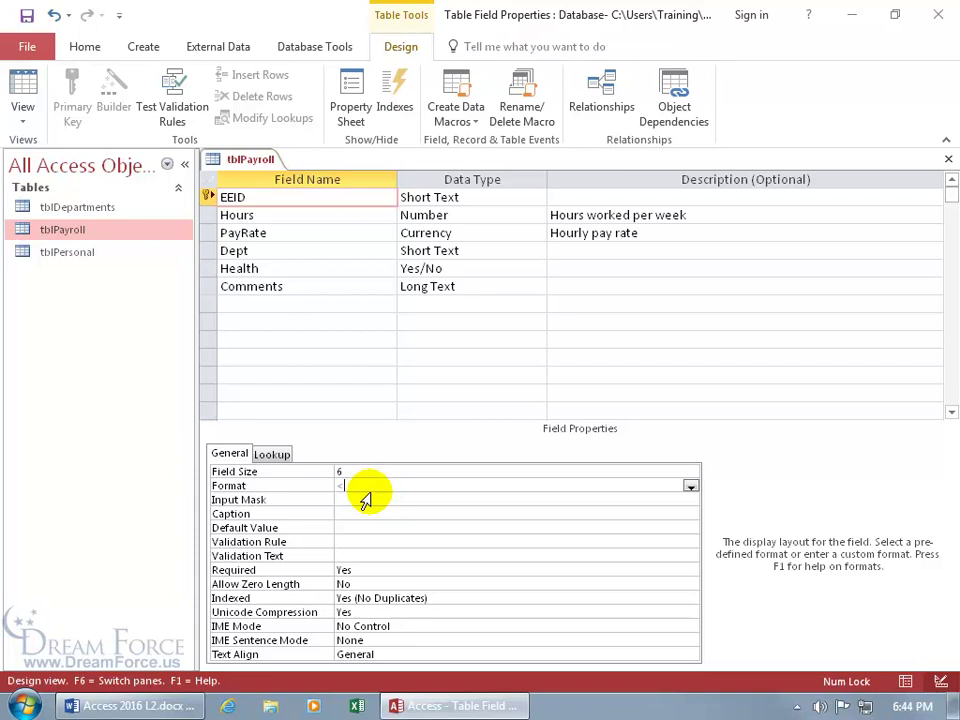
click(366, 500)
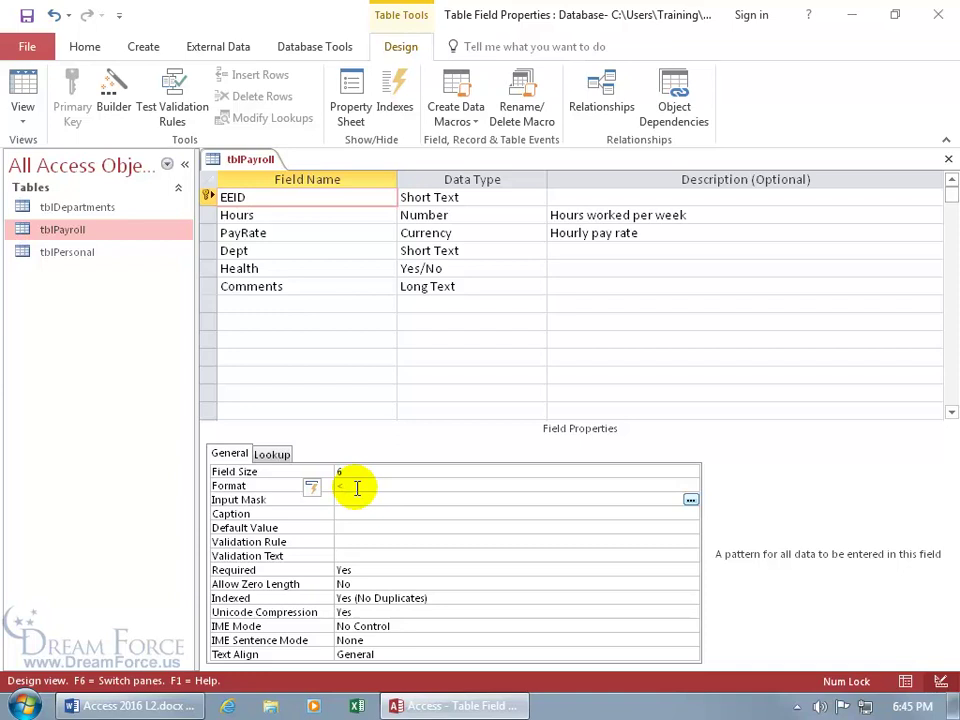
click(315, 490)
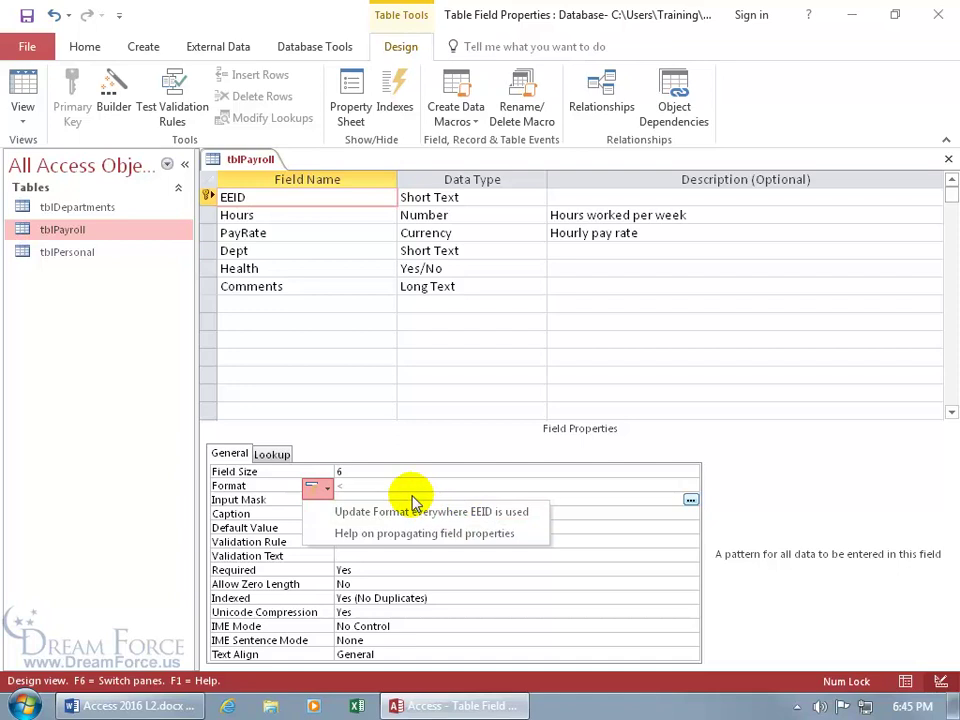
Update the EEID format everywhere EEID is used, acknowledging no objects needed changes.
click(570, 527)
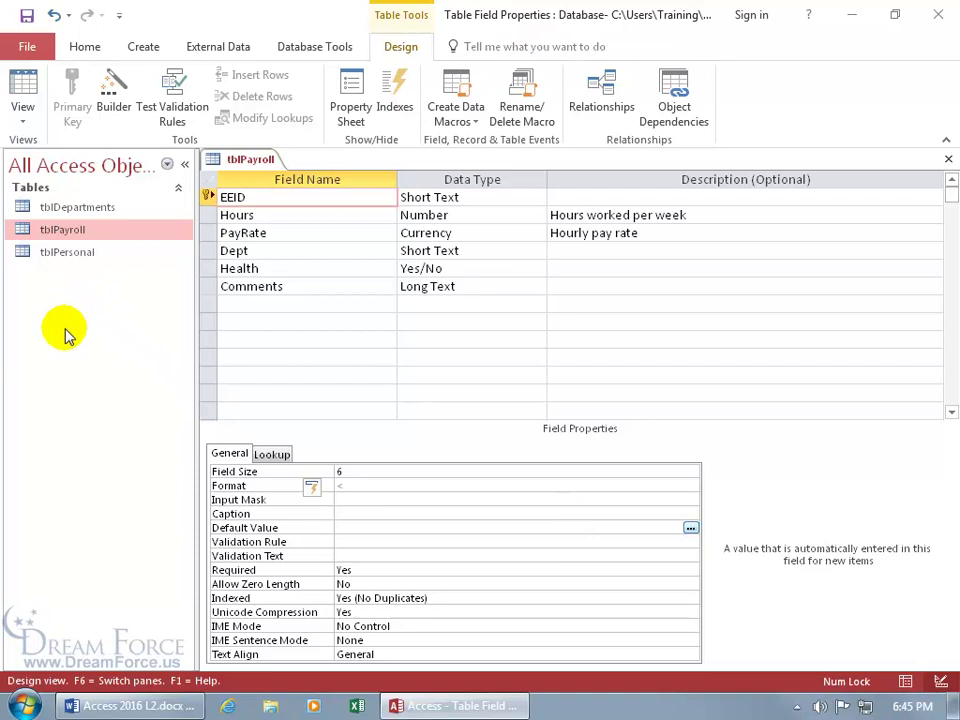
click(312, 490)
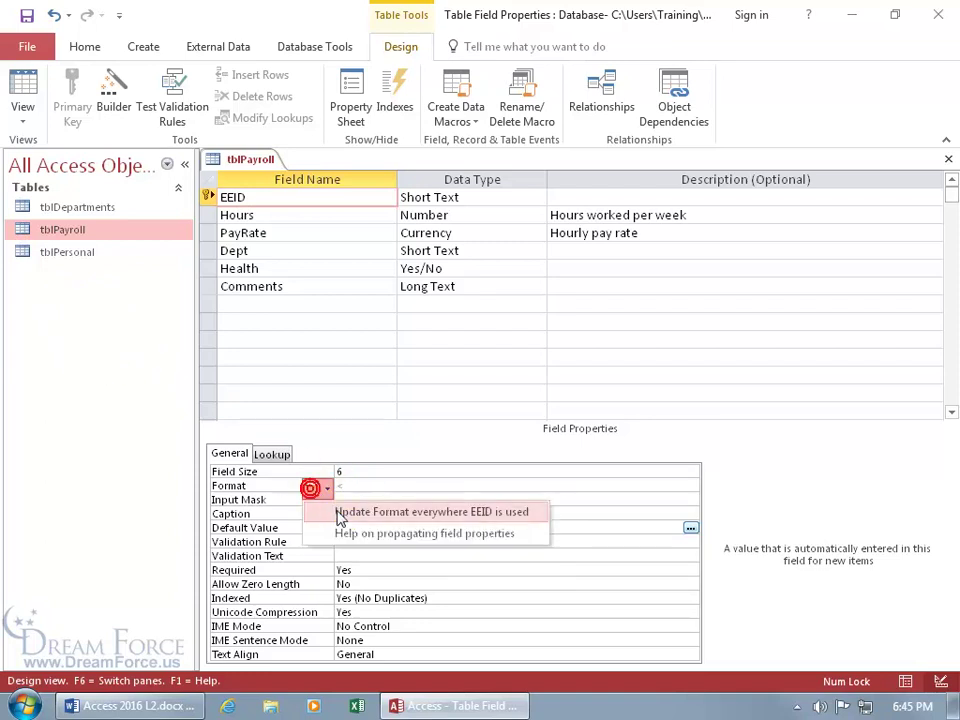
click(343, 514)
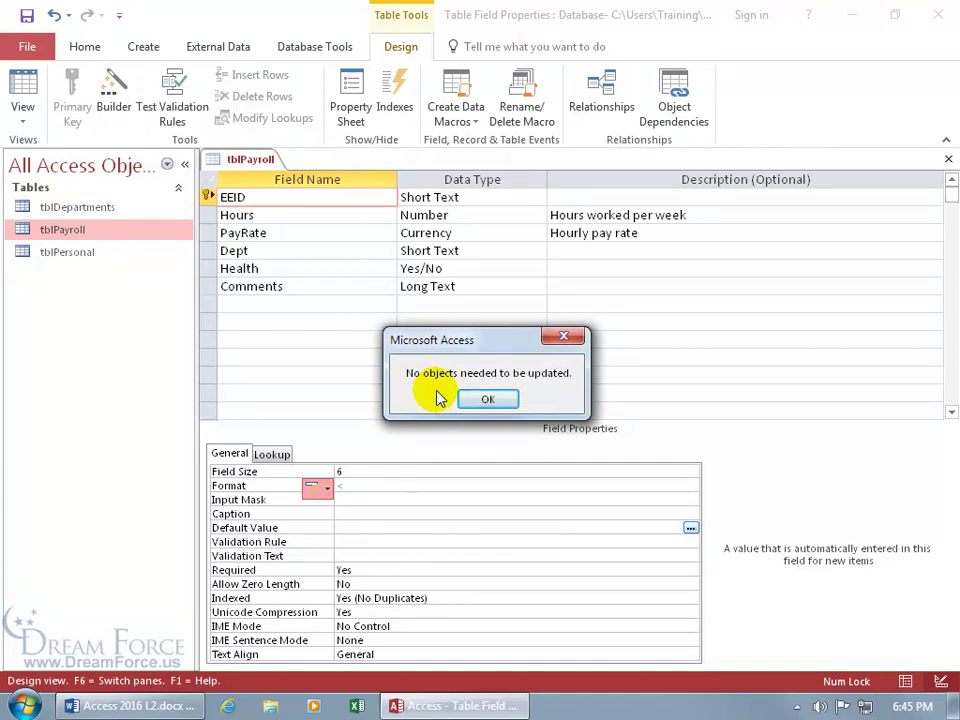
click(487, 398)
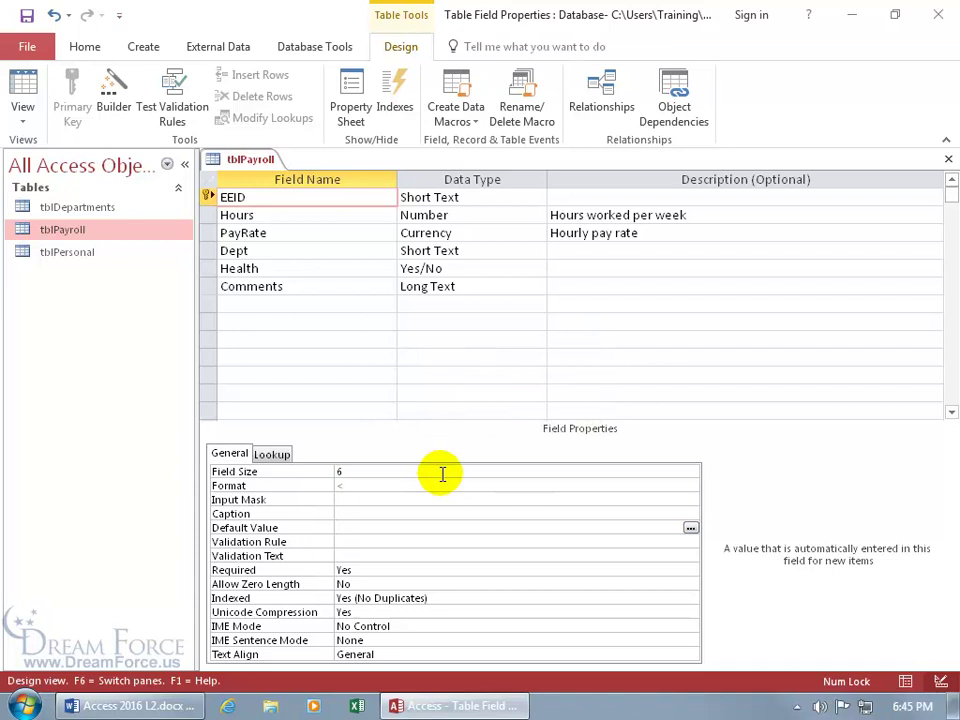
click(22, 88)
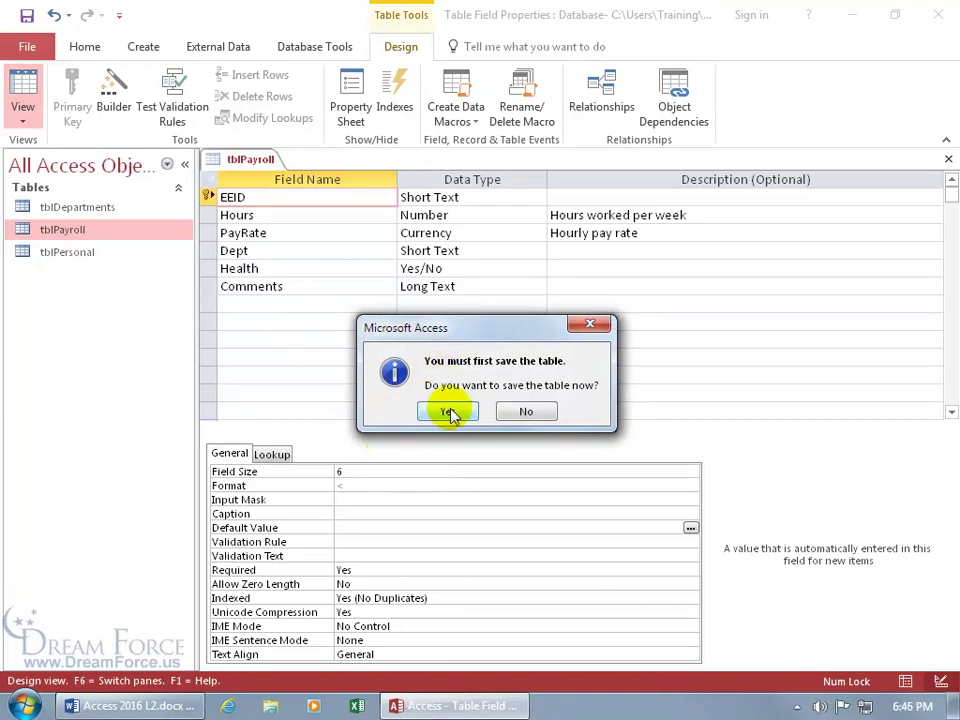
Save tblPayroll, view the lowercase EEIDs, and go back to Design View.
click(449, 413)
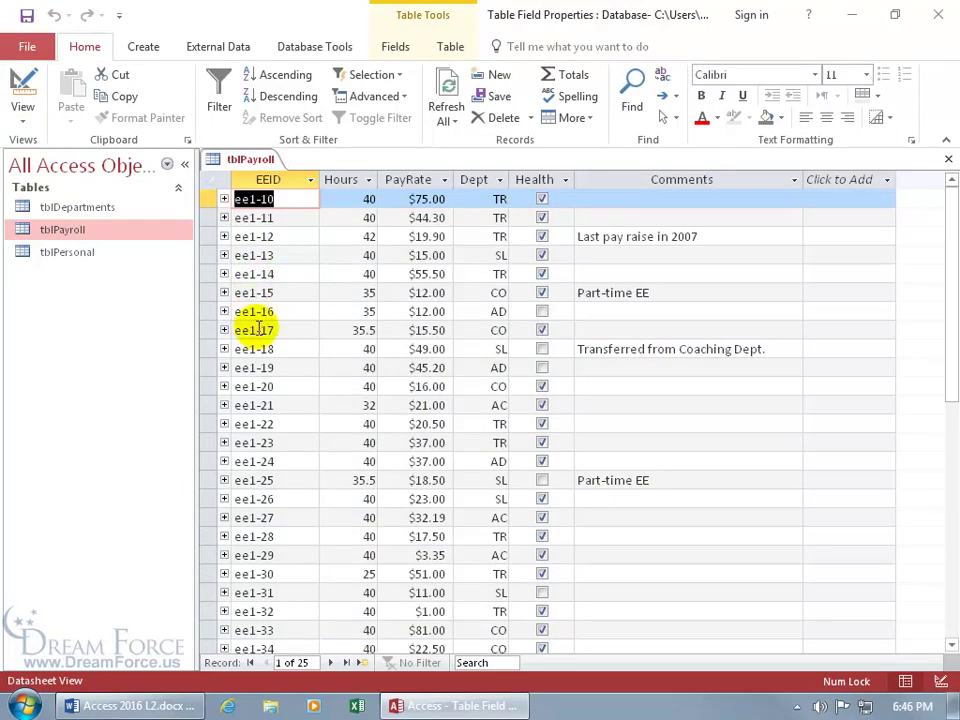
right_click(250, 162)
click(287, 241)
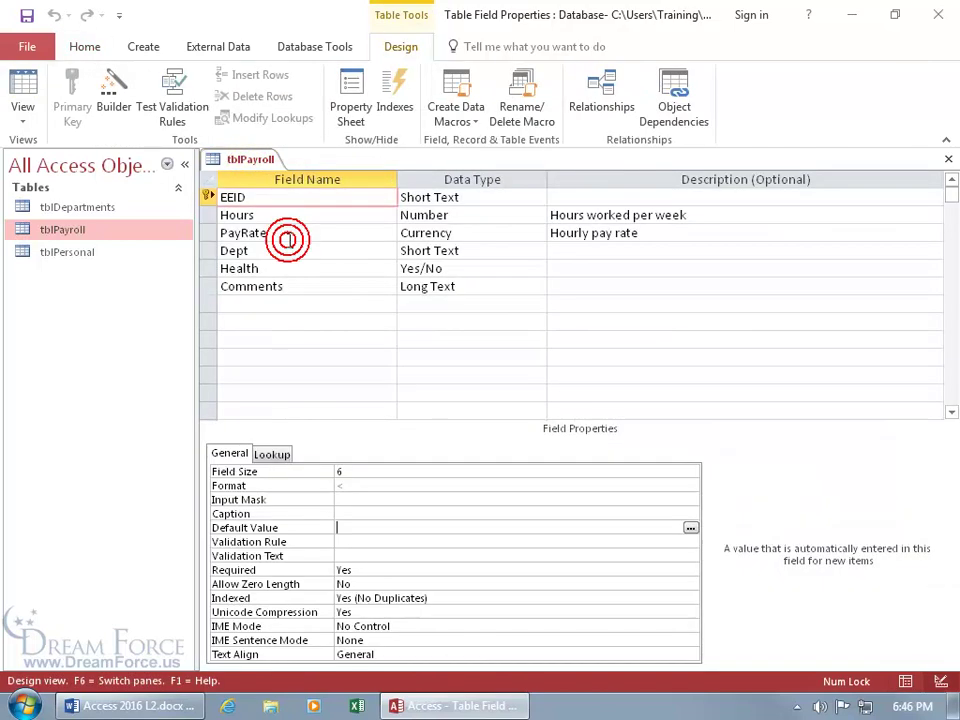
Change EEID's Format to > for uppercase IDs without propagating the change.
click(340, 486)
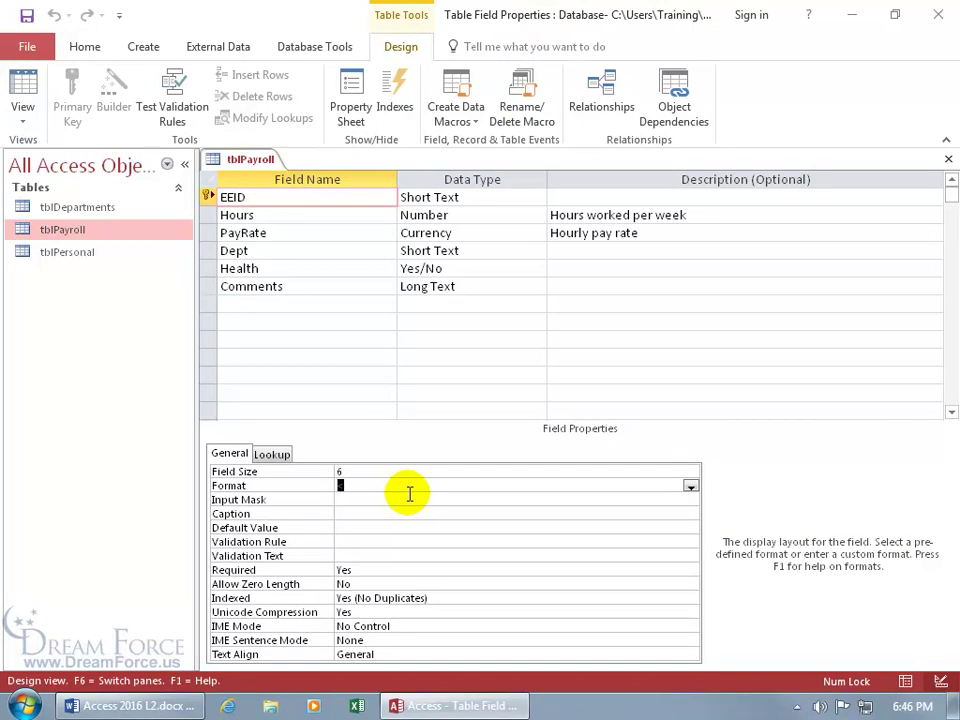
text(>)
click(409, 494)
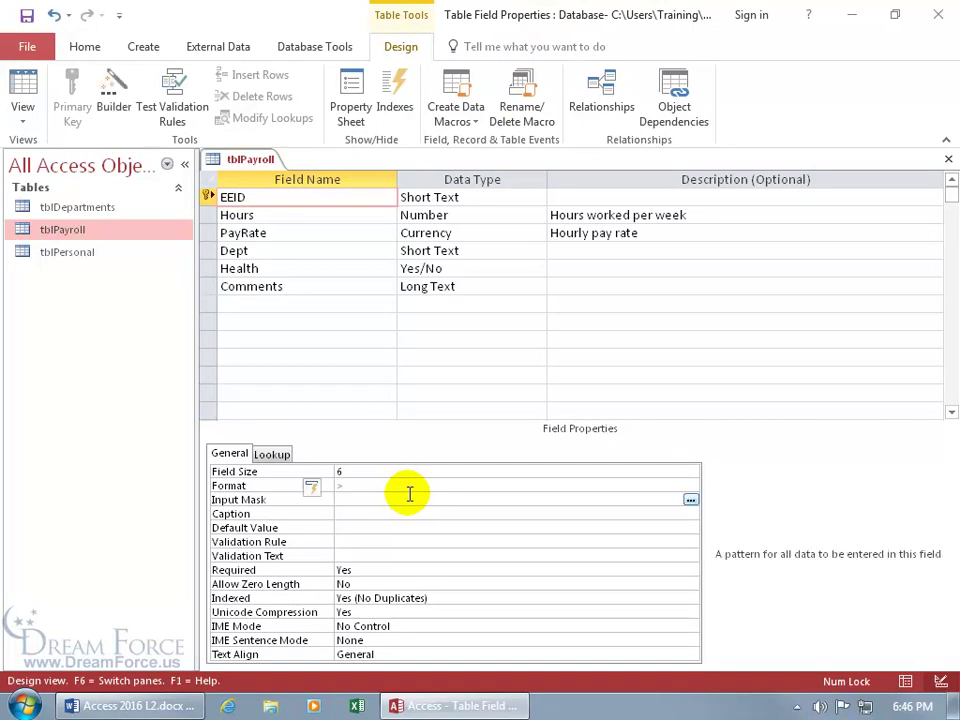
click(314, 489)
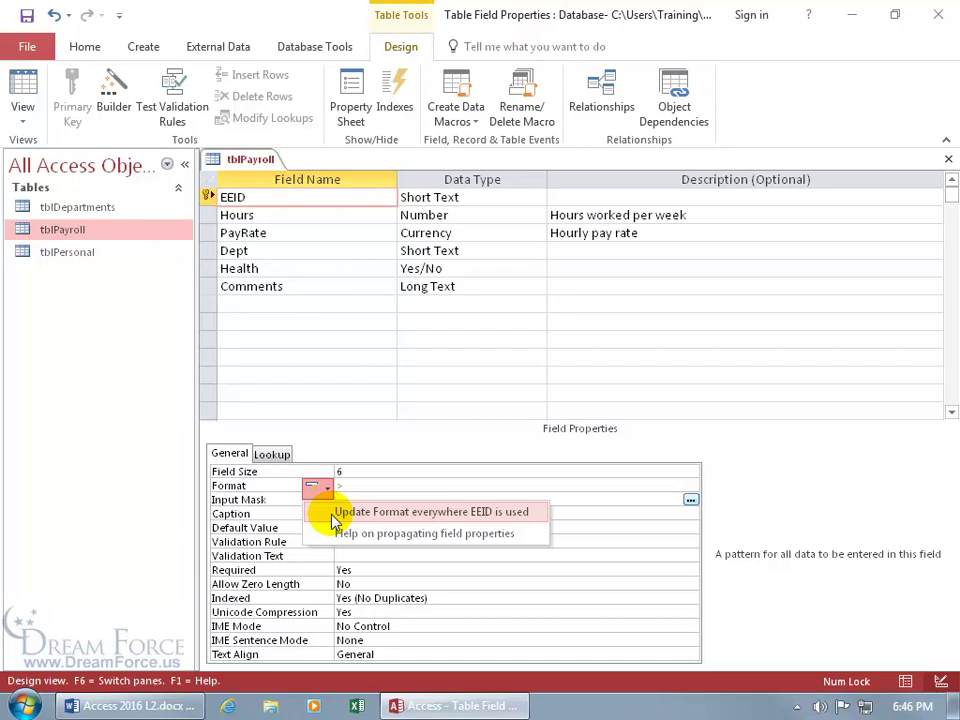
click(578, 514)
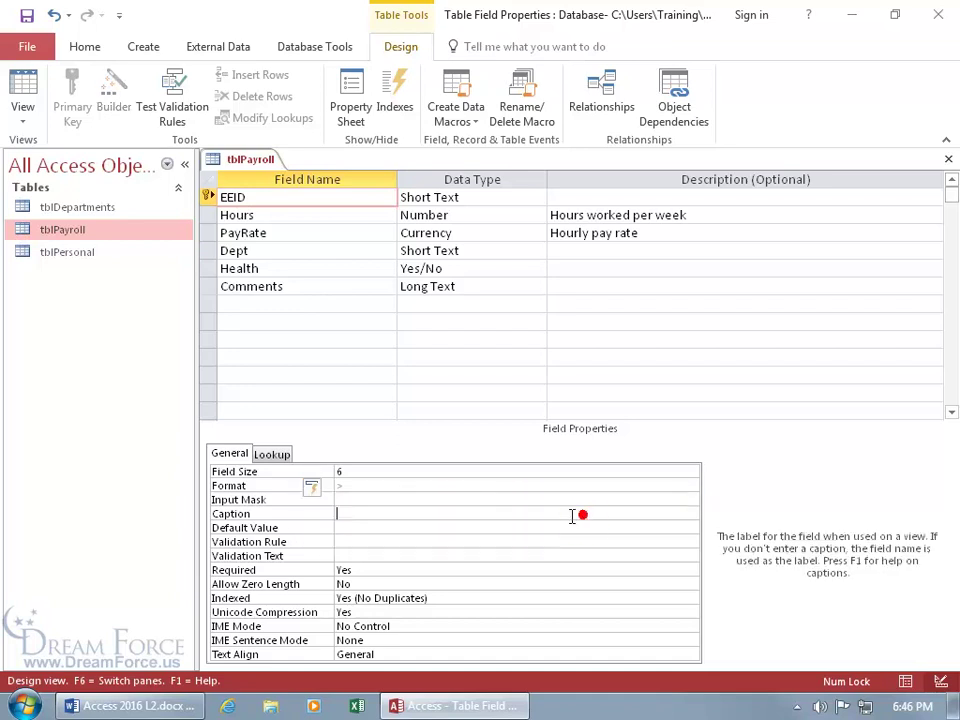
Save the table and view the records with uppercase EEIDs.
click(22, 100)
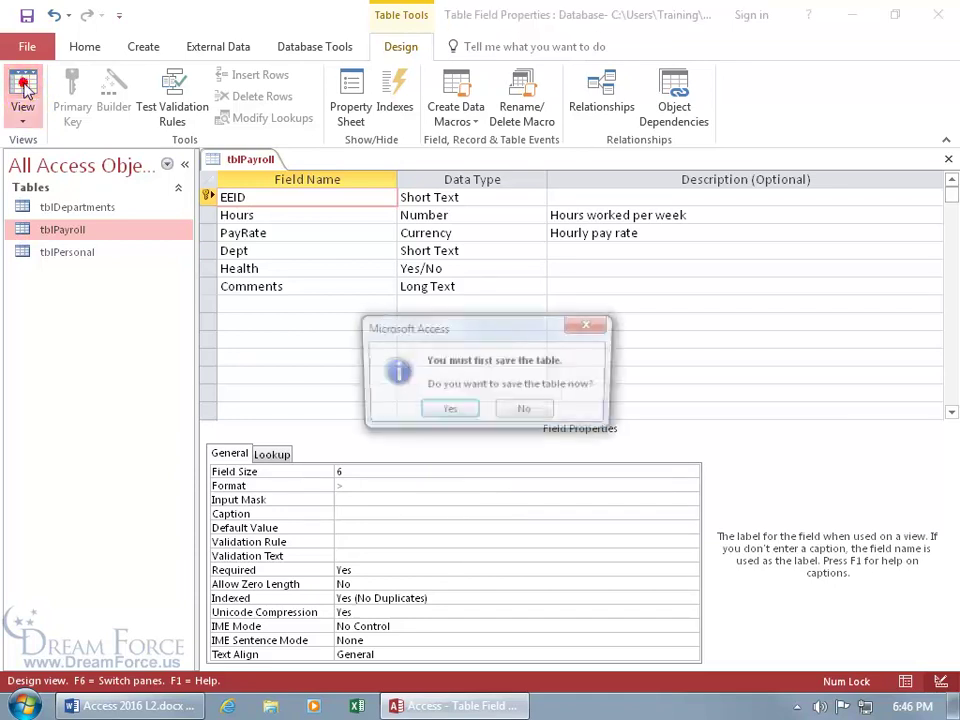
click(448, 413)
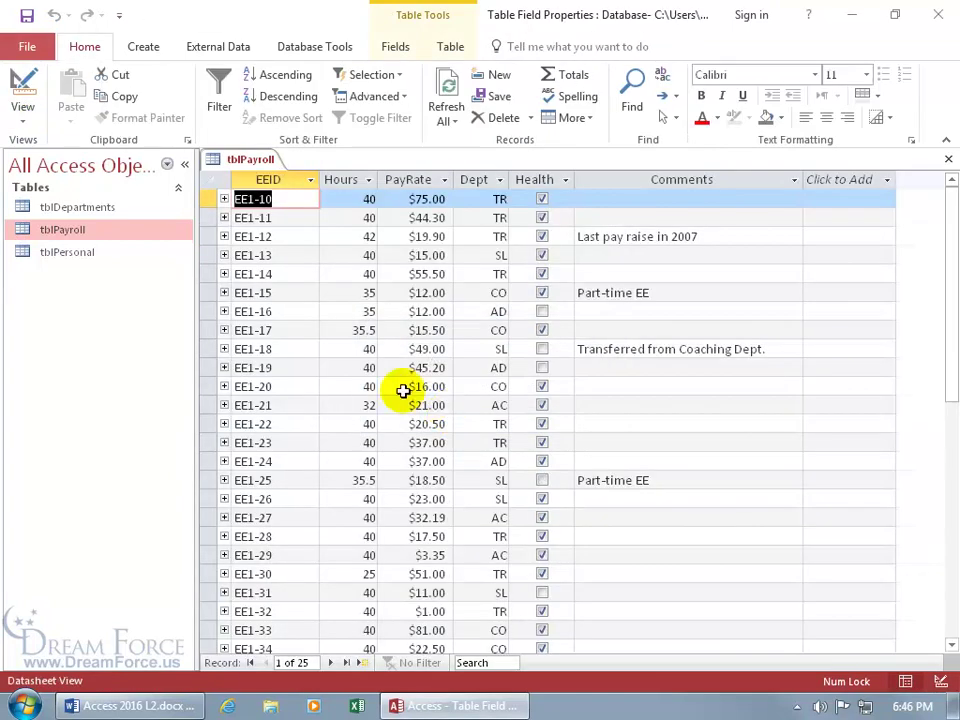
scroll(300, 440, down, 1)
scroll(300, 440, down, 1)
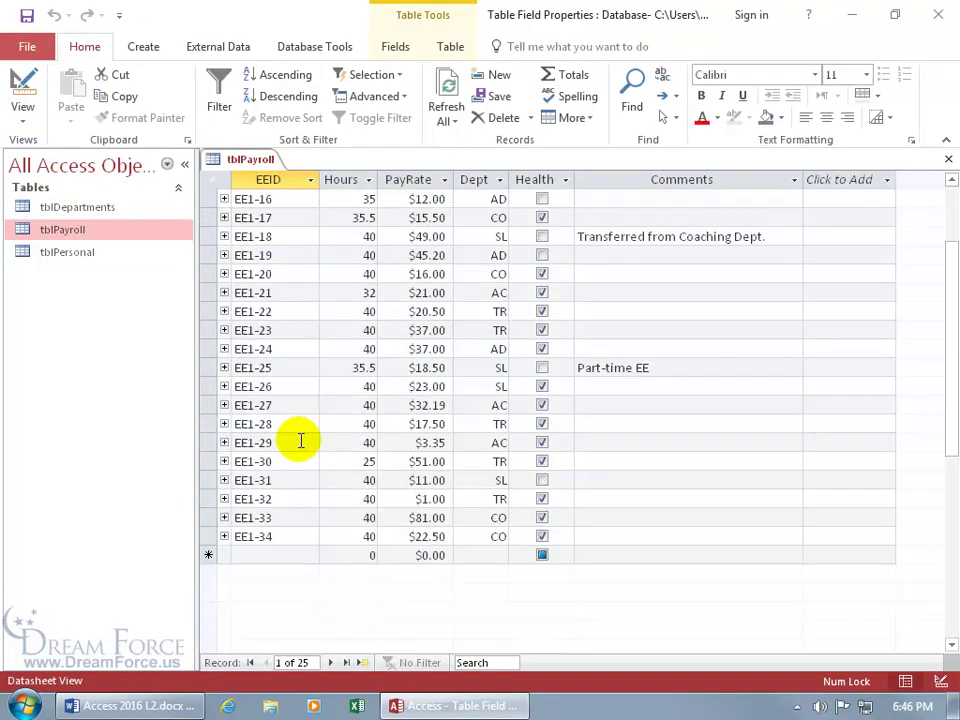
Enter a new record with employee ID EE1-55.
click(261, 554)
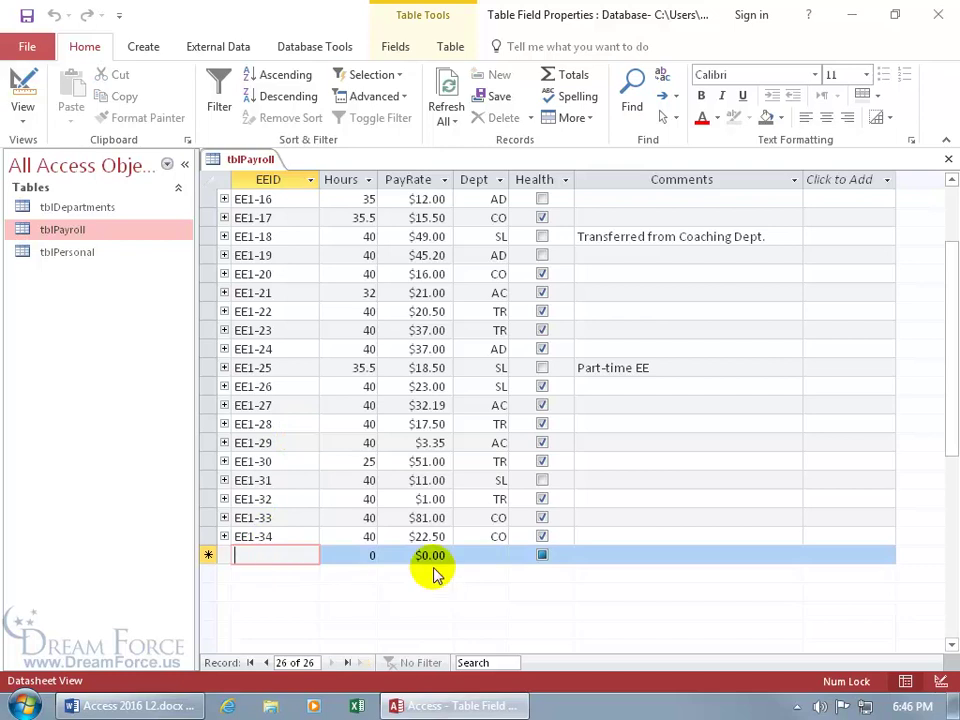
text(ee)
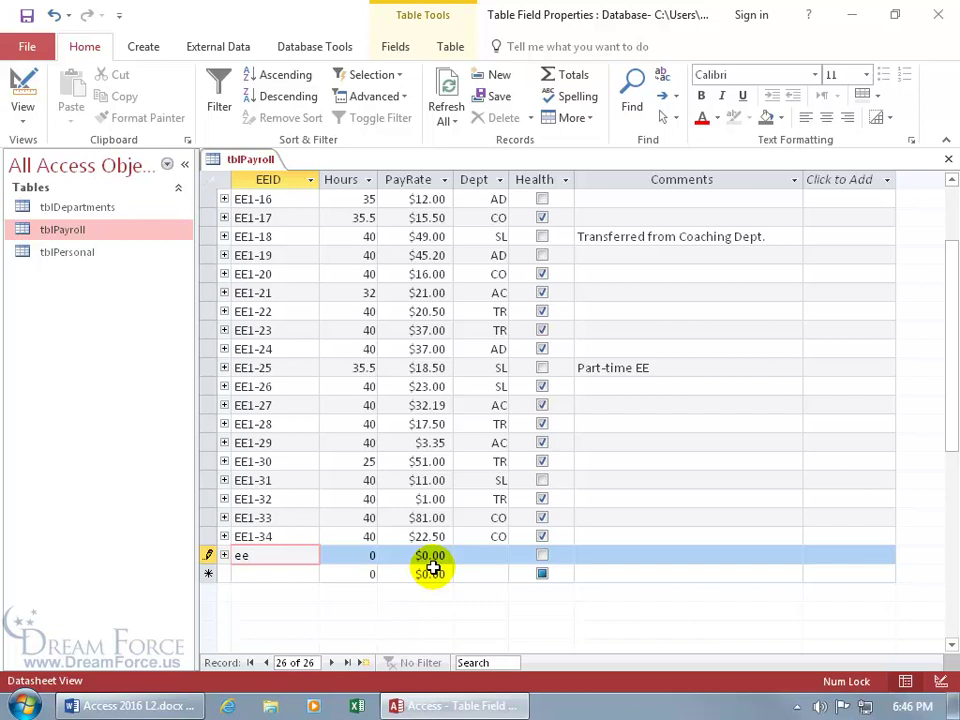
text(1-55)
key(shift+Return)
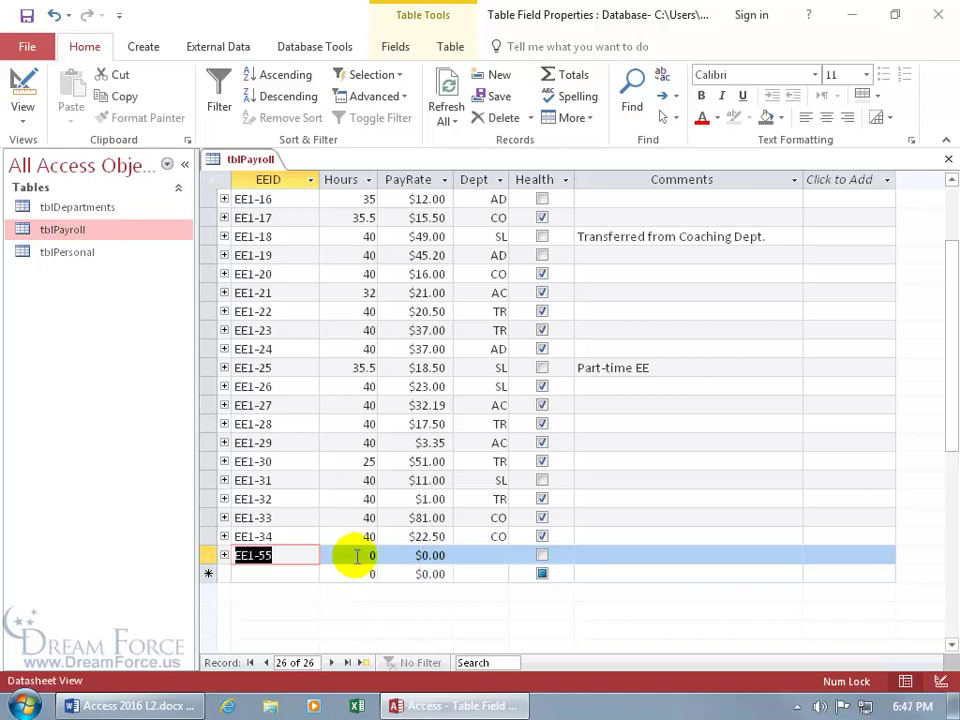
click(352, 553)
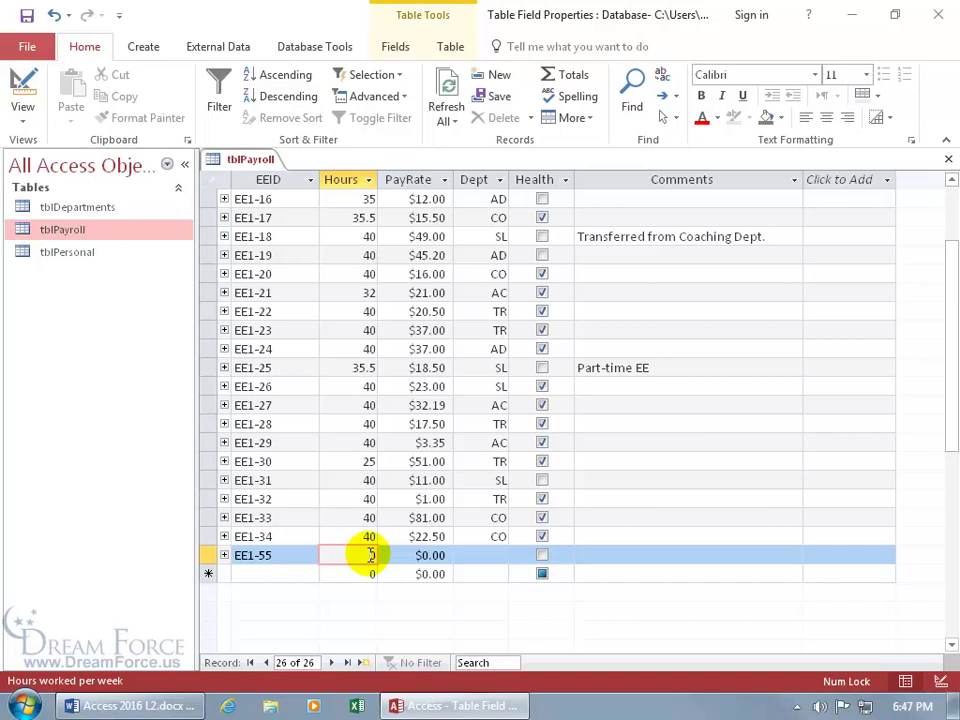
In Design View, change the Hours field's Default Value from 0 to 40.
right_click(244, 163)
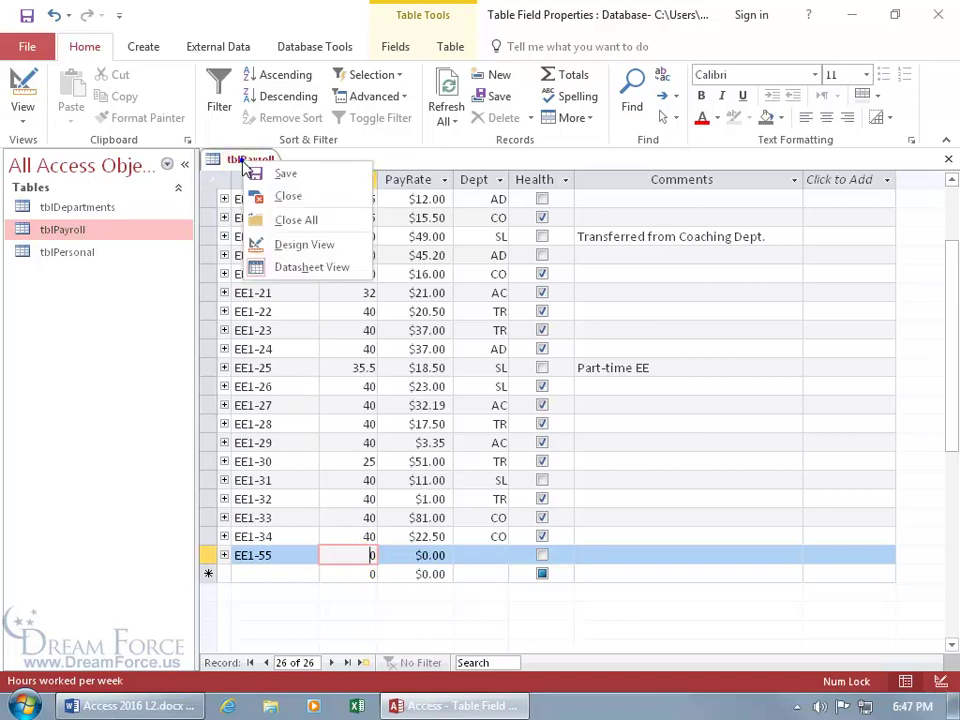
click(298, 244)
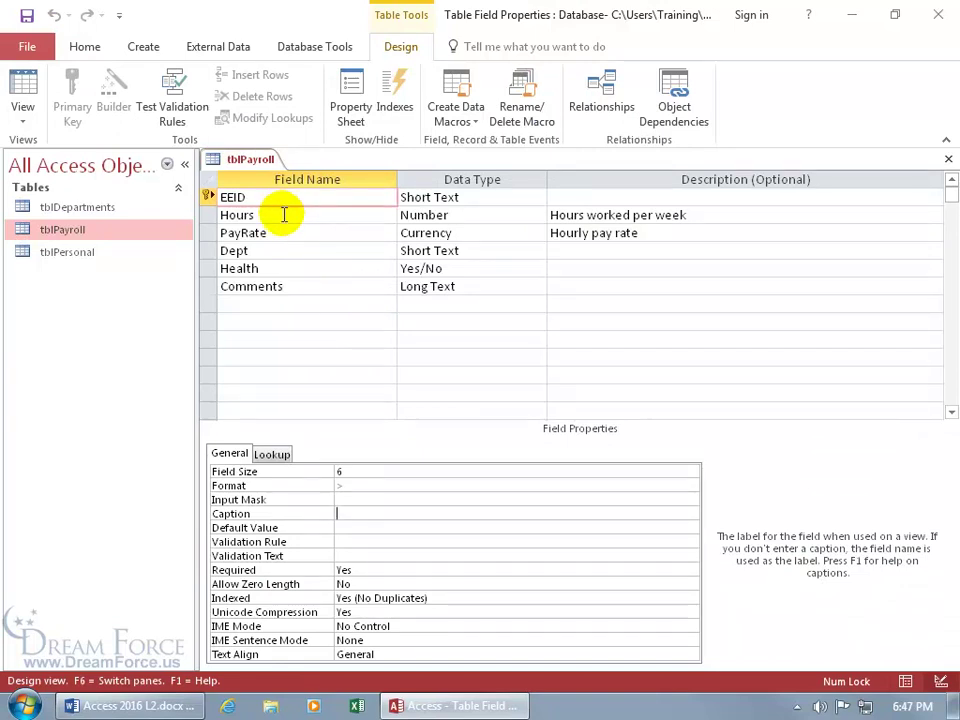
click(284, 214)
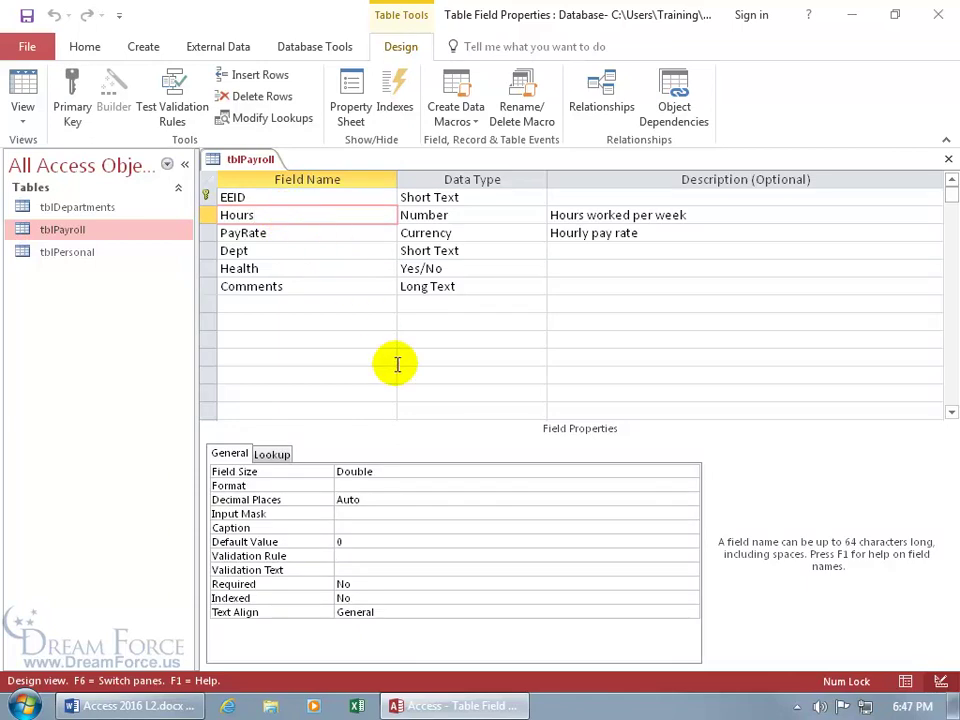
click(360, 541)
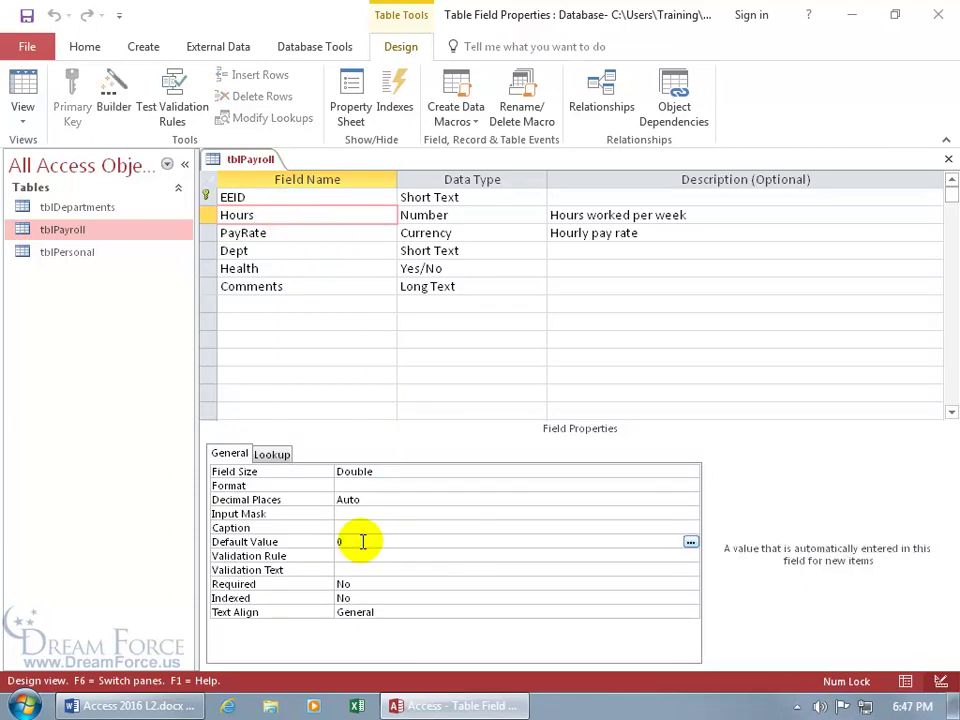
key(BackSpace)
text(40)
key(Return)
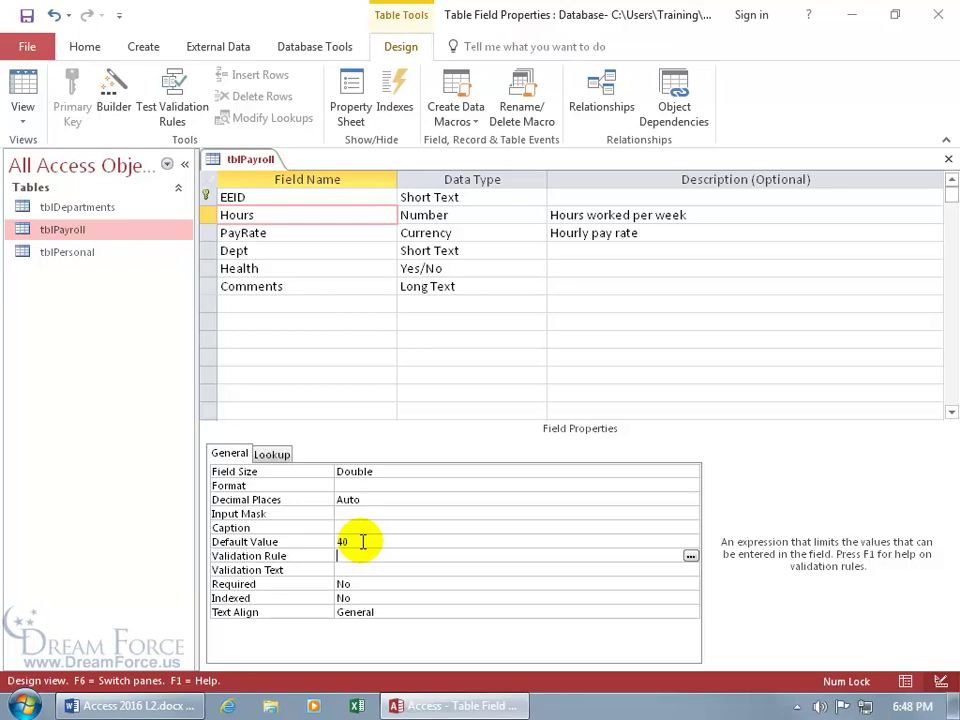
key(Return)
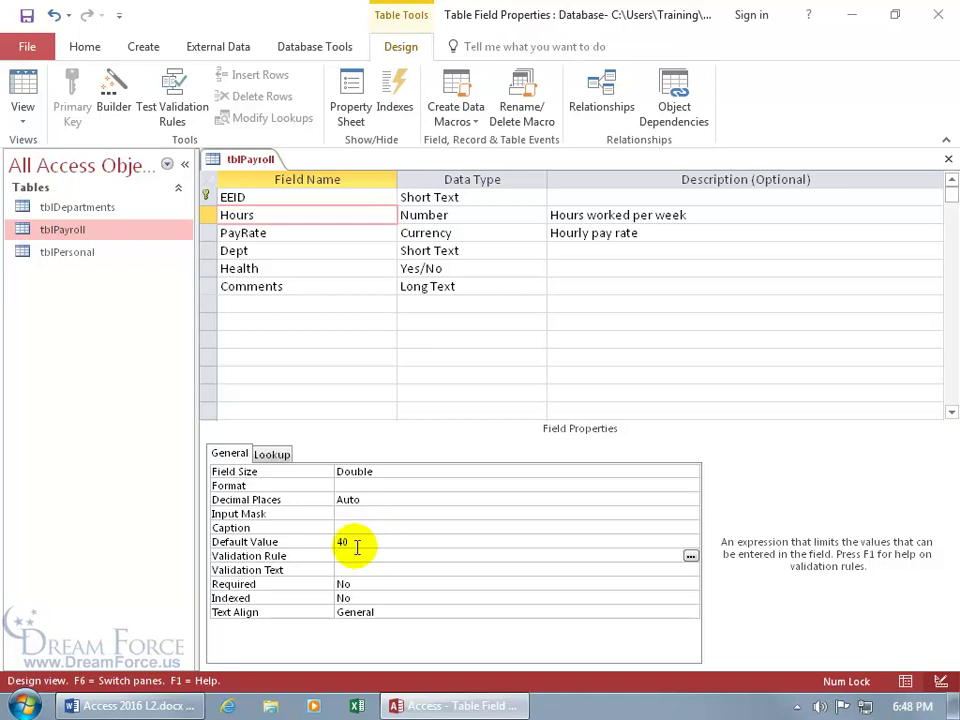
click(343, 234)
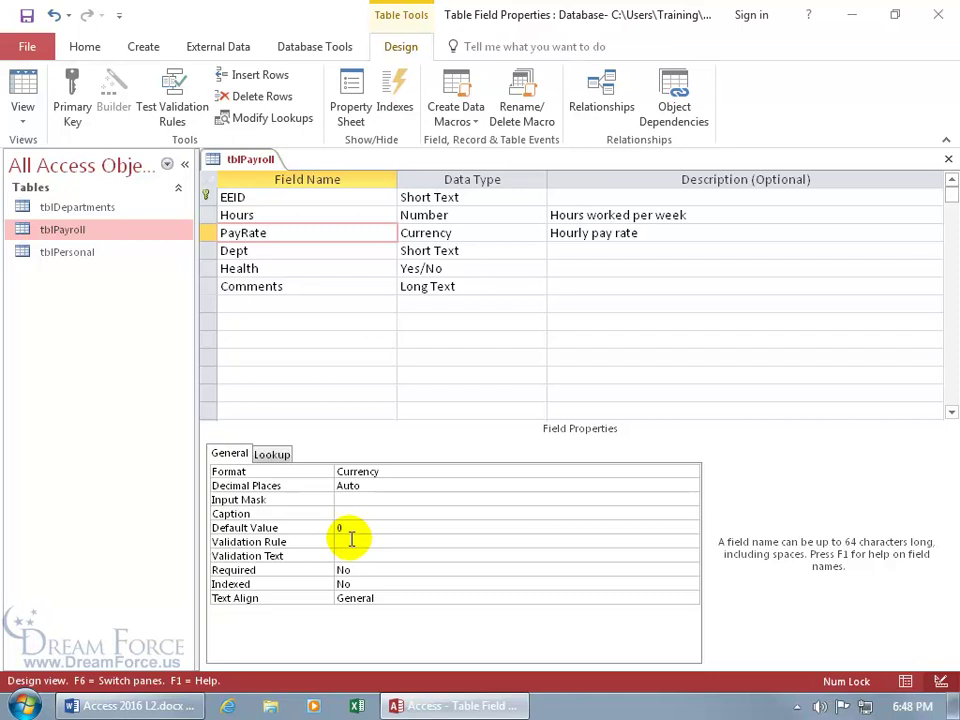
Enter <=30 as the PayRate field's Validation Rule.
click(364, 542)
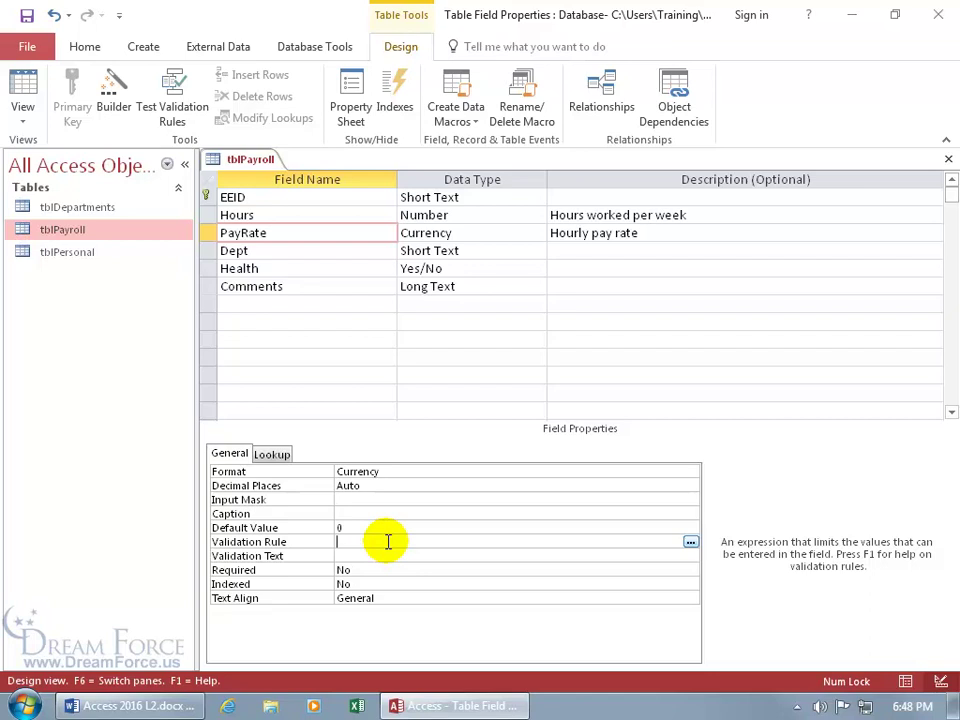
text(<=30)
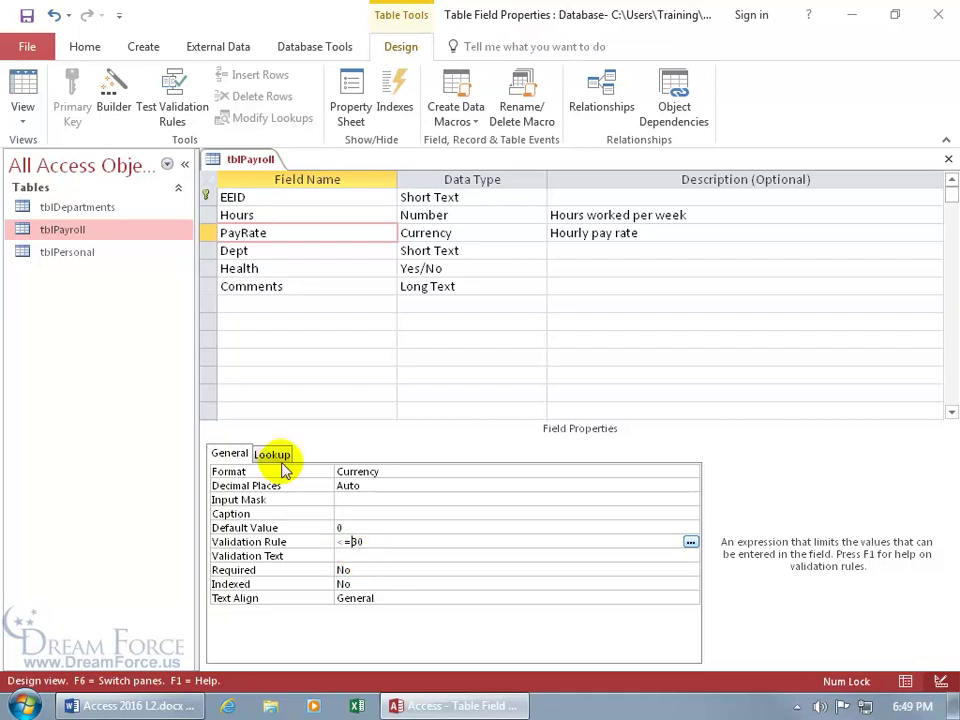
Save the design and return to Datasheet View, skipping the existing-data integrity check.
click(23, 95)
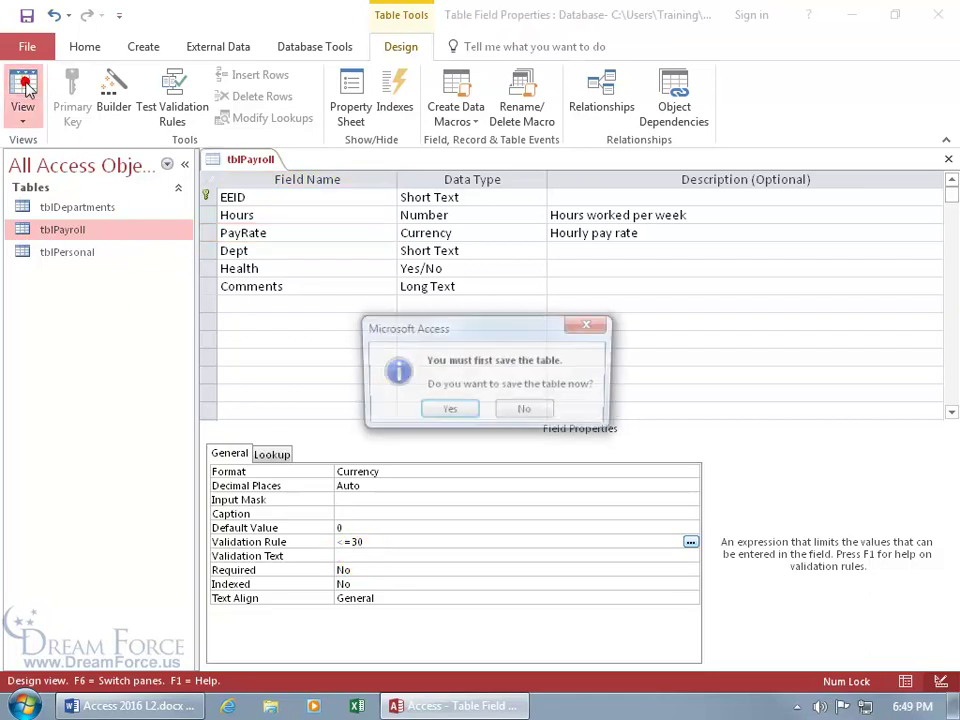
click(449, 411)
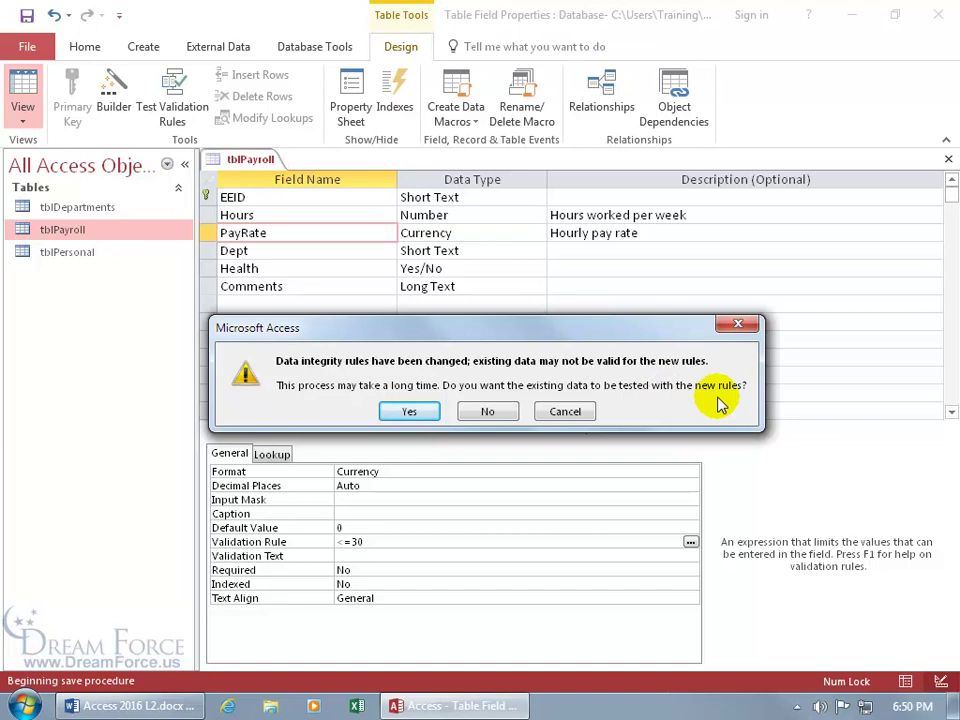
click(487, 411)
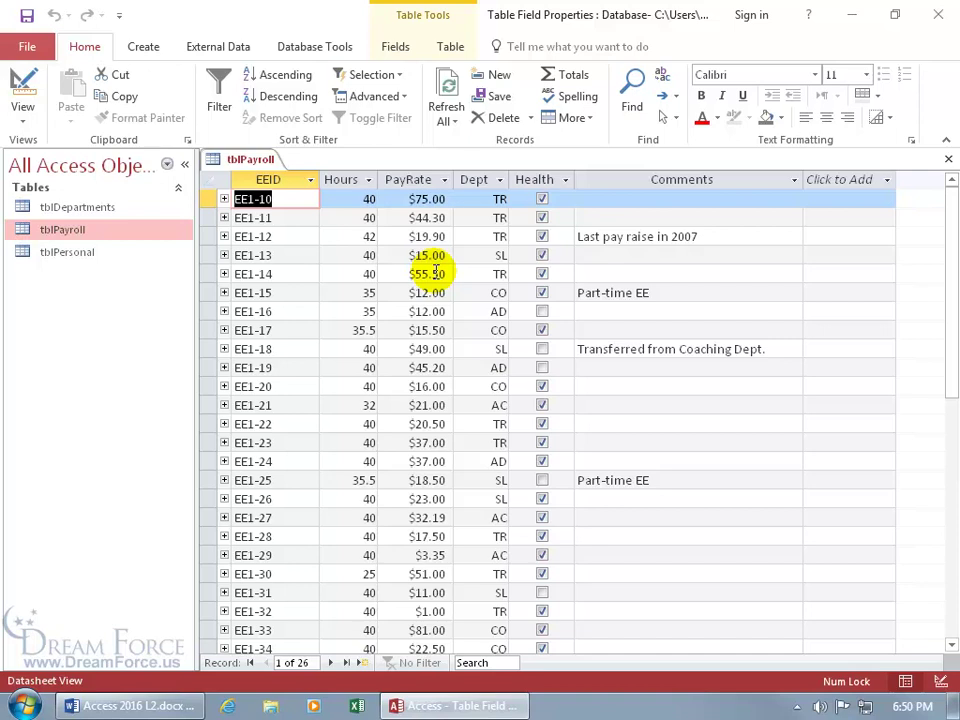
Add test record EE1-65 with a PayRate of 31 to trigger the <=30 rule.
scroll(428, 311, down, 3)
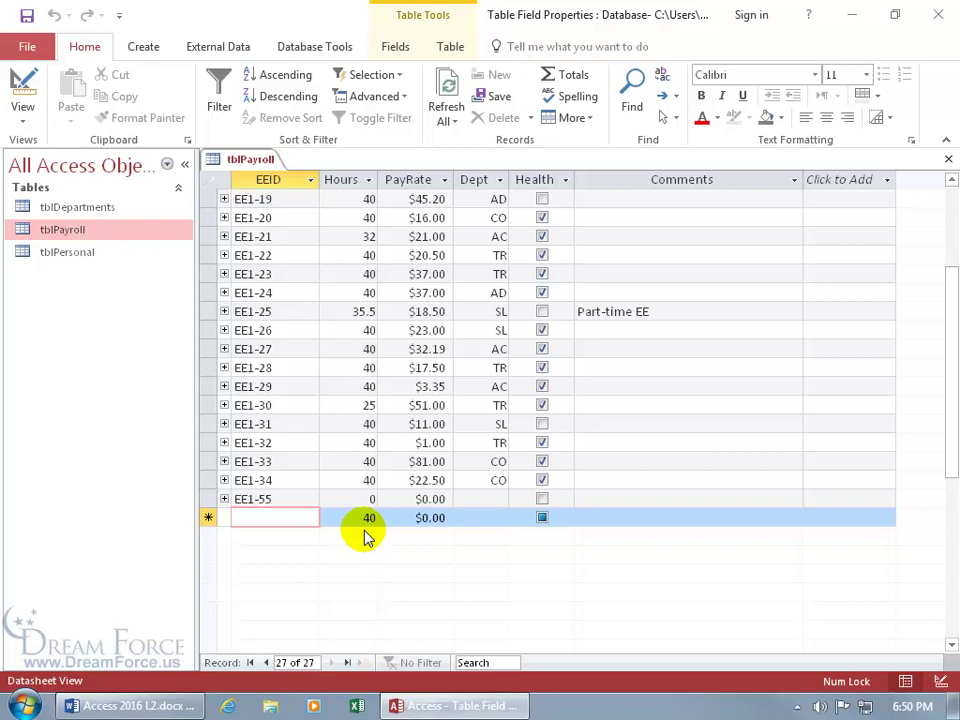
text(ee1-)
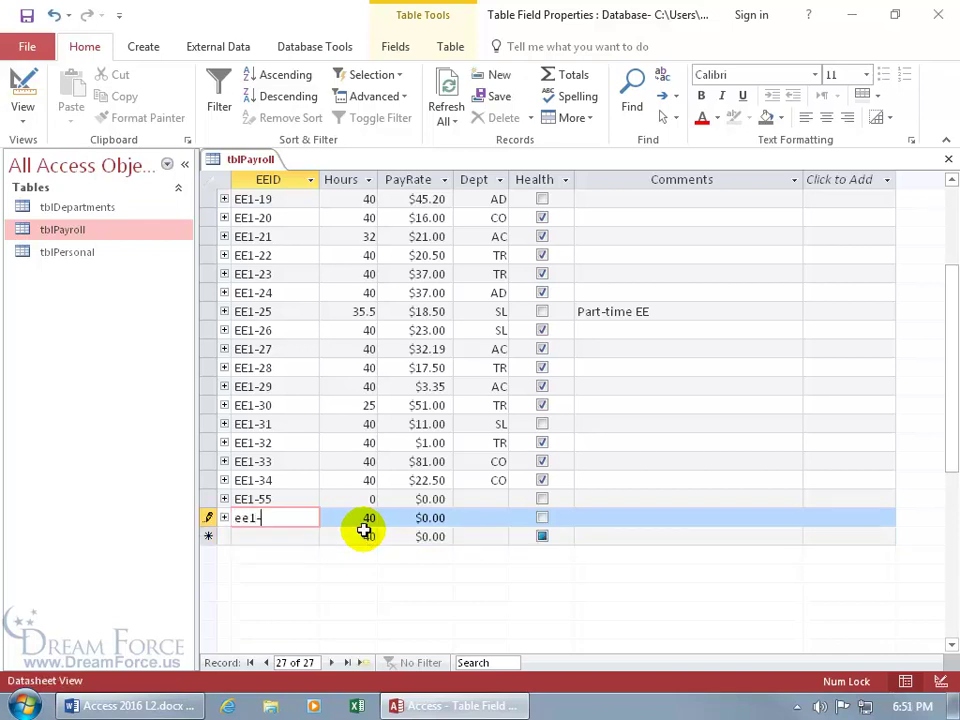
text(65)
key(Tab)
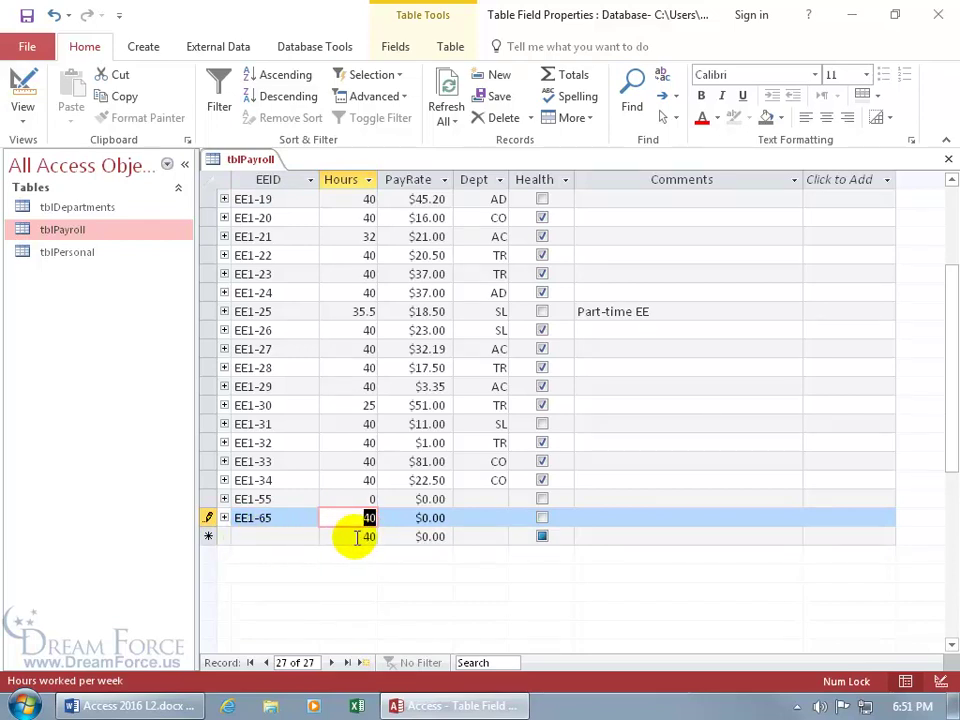
key(Tab)
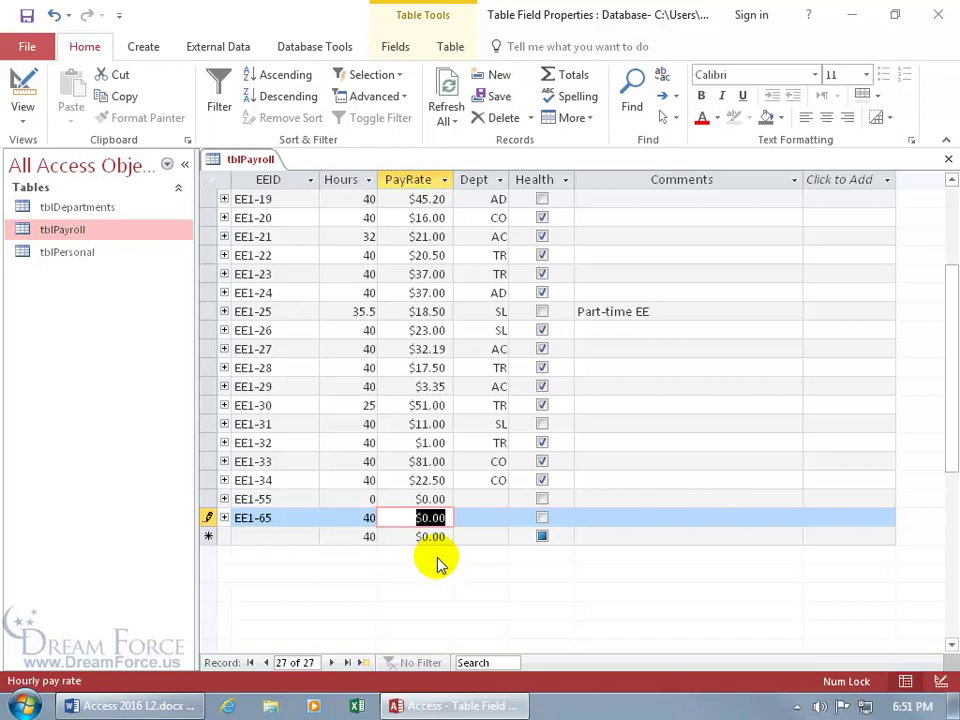
text(31)
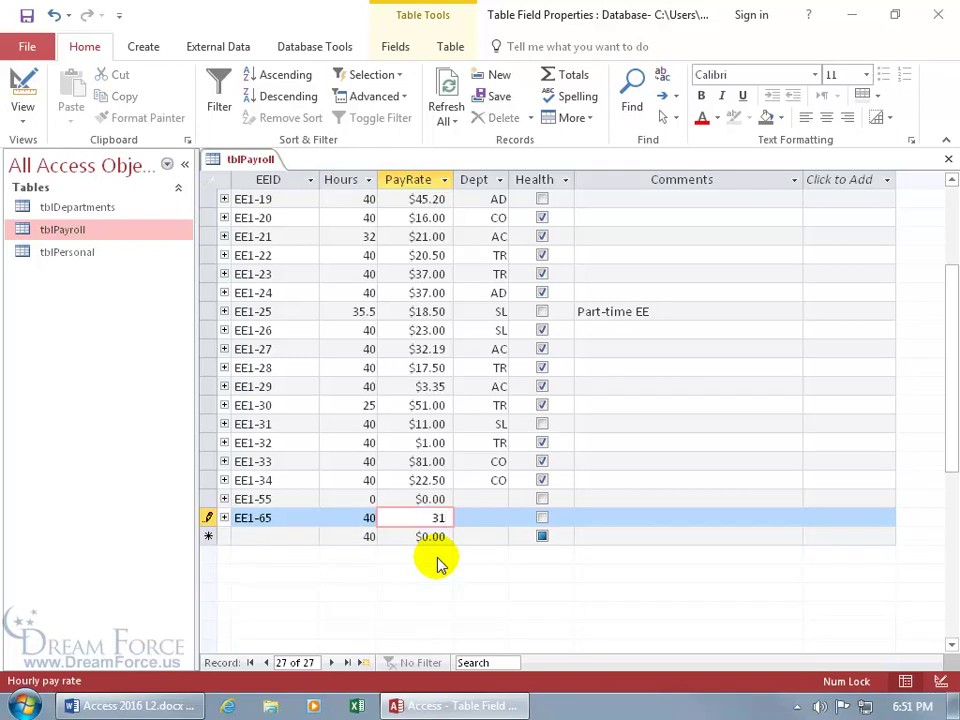
key(Tab)
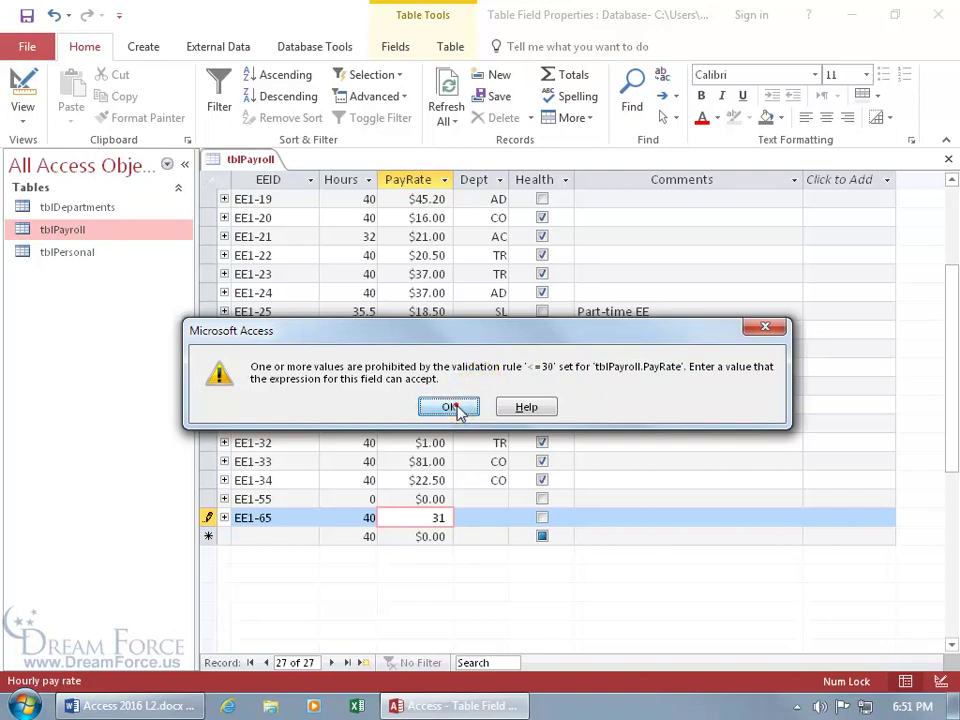
Dismiss the validation error, discard the EE1-65 record, and return to Design View.
click(458, 406)
key(Escape)
key(Escape)
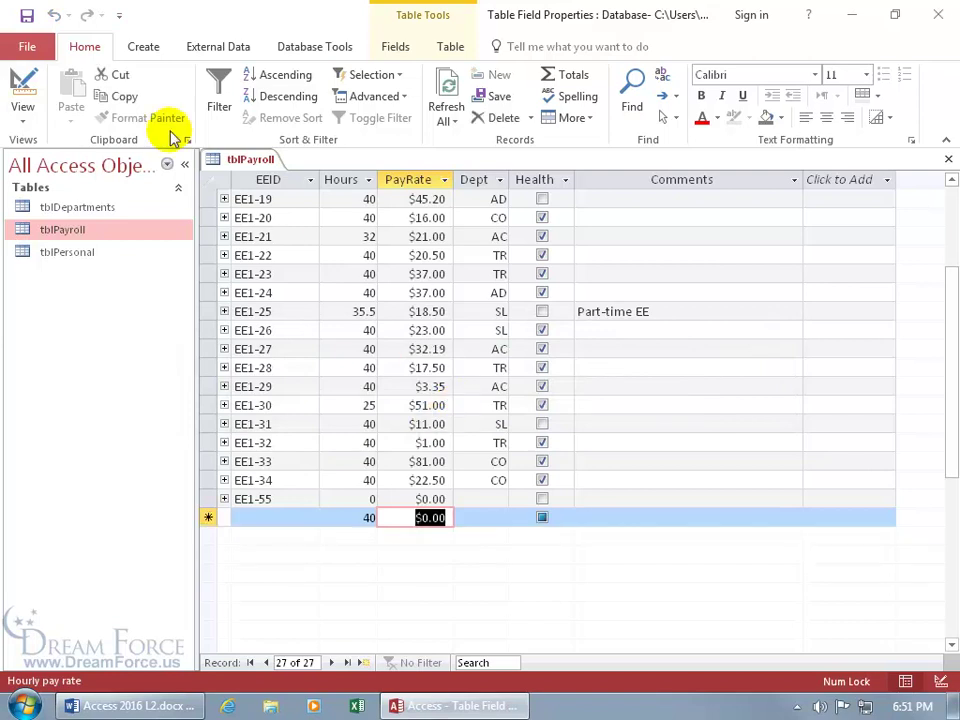
click(30, 90)
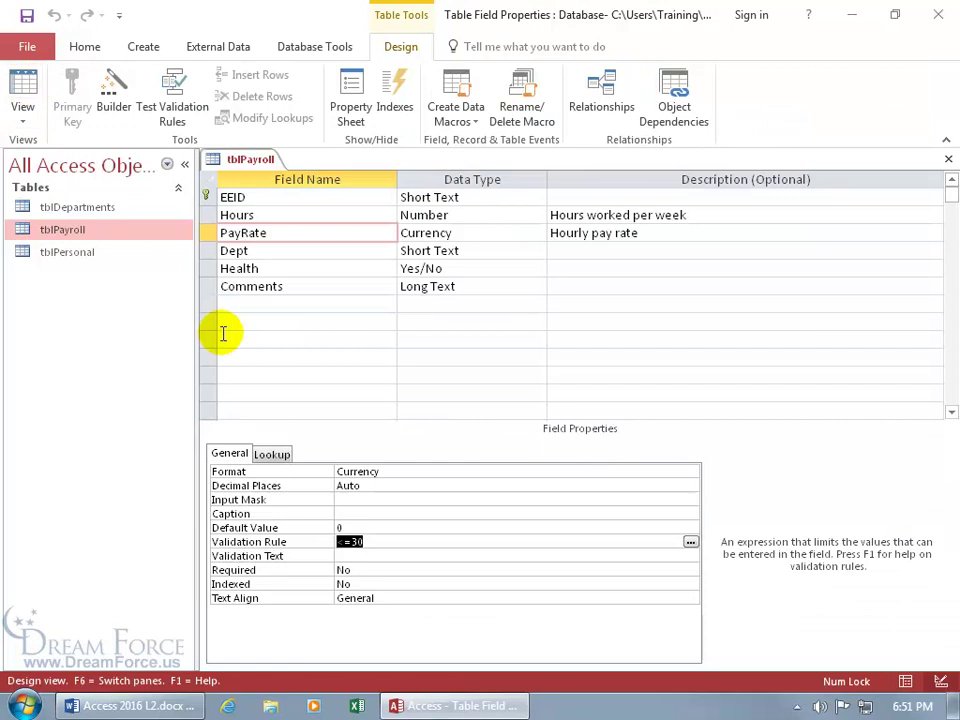
Enter 'Must enter a value under $30' as PayRate's Validation Text and check it in Zoom.
click(368, 555)
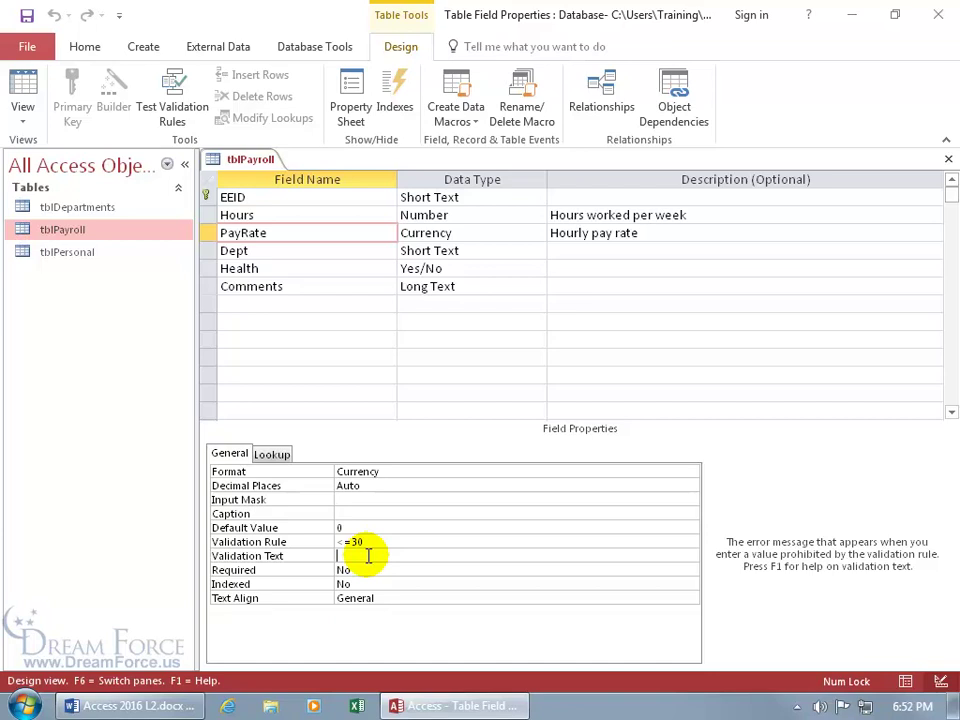
text(Must enter a value under $30)
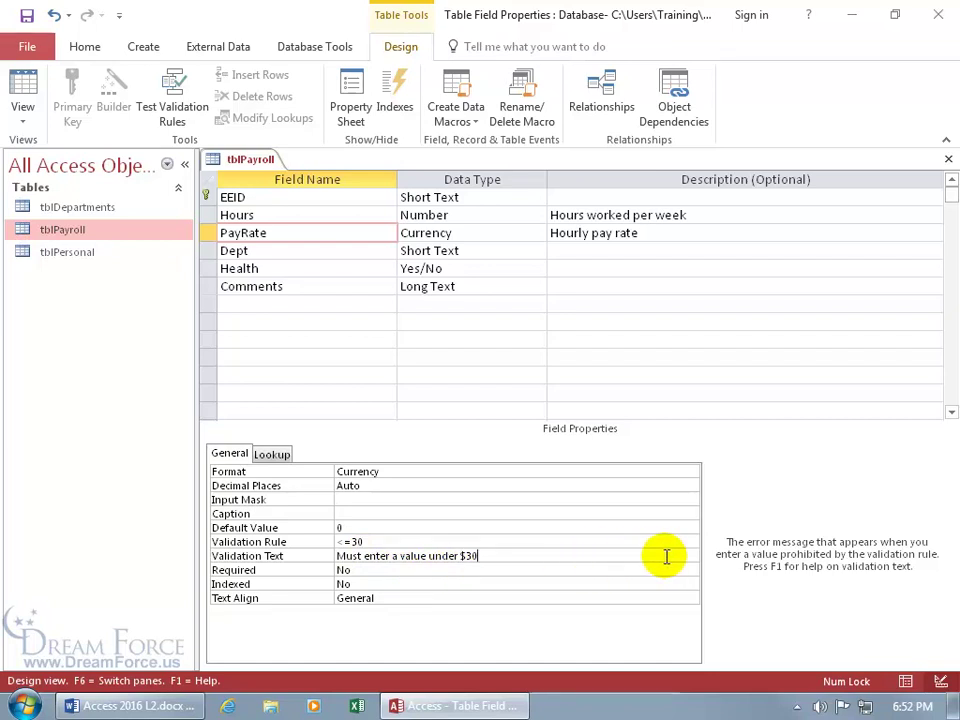
right_click(580, 558)
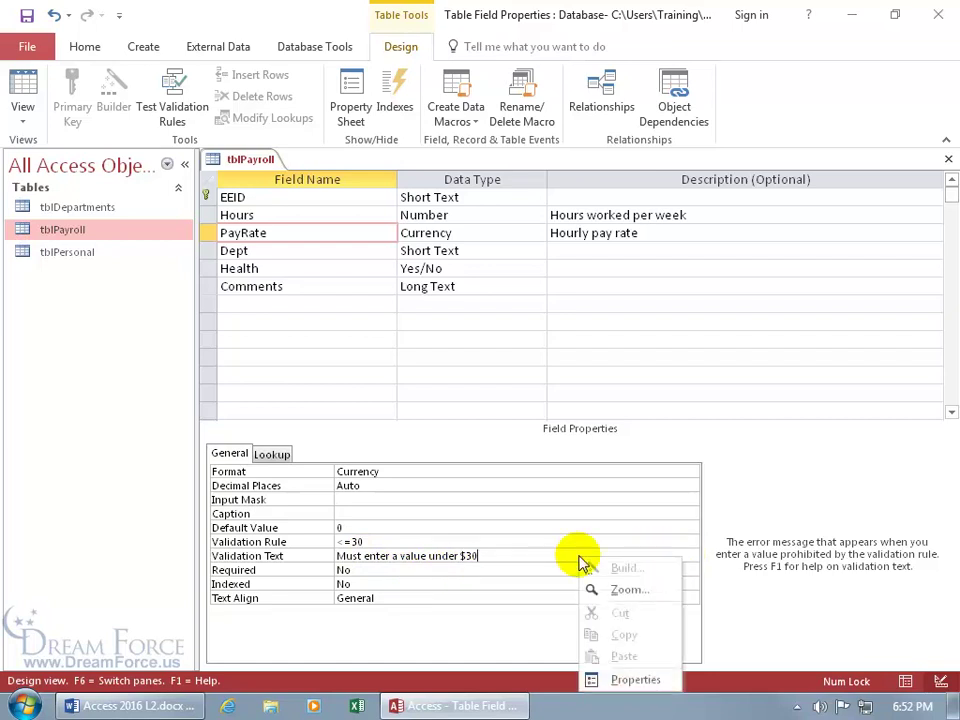
click(628, 589)
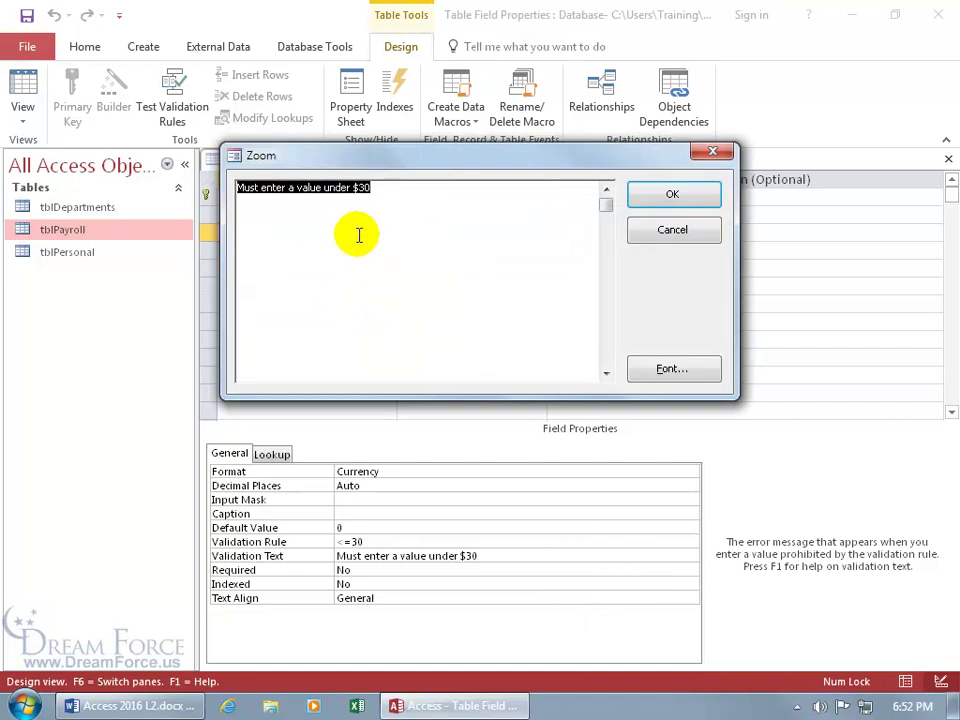
click(648, 237)
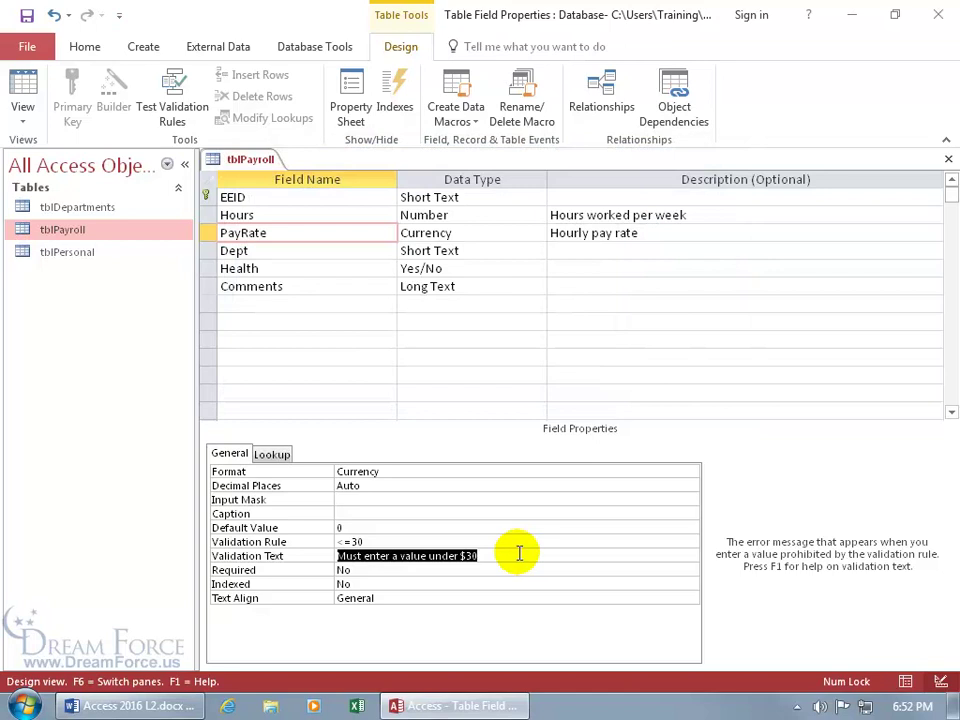
Save the table, switch to Datasheet View, and add record EE1-66 with PayRate 31.
click(27, 92)
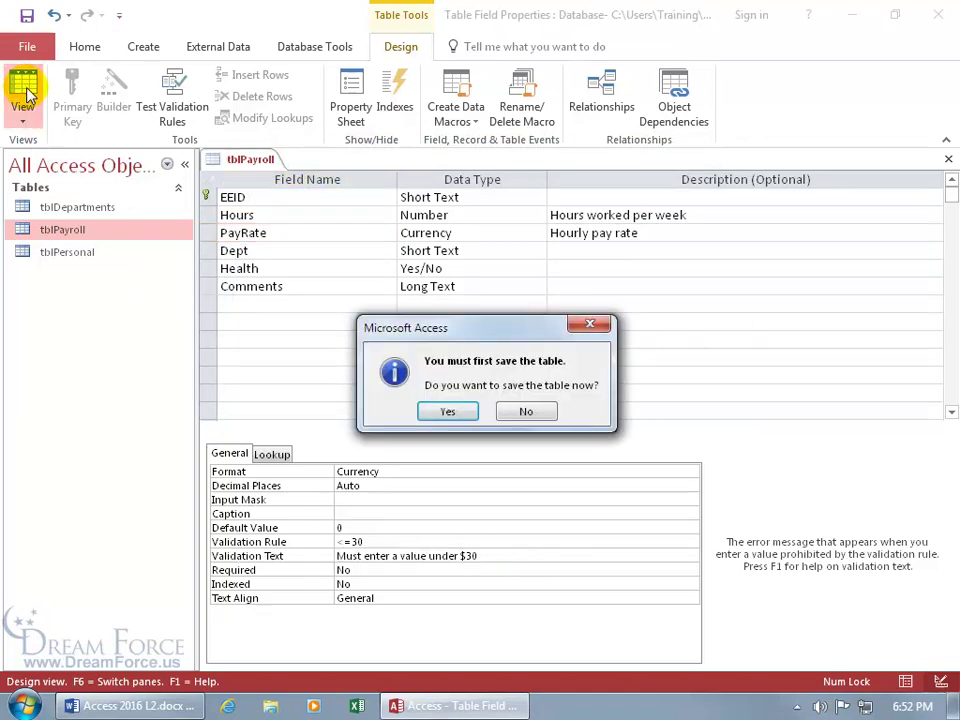
click(443, 413)
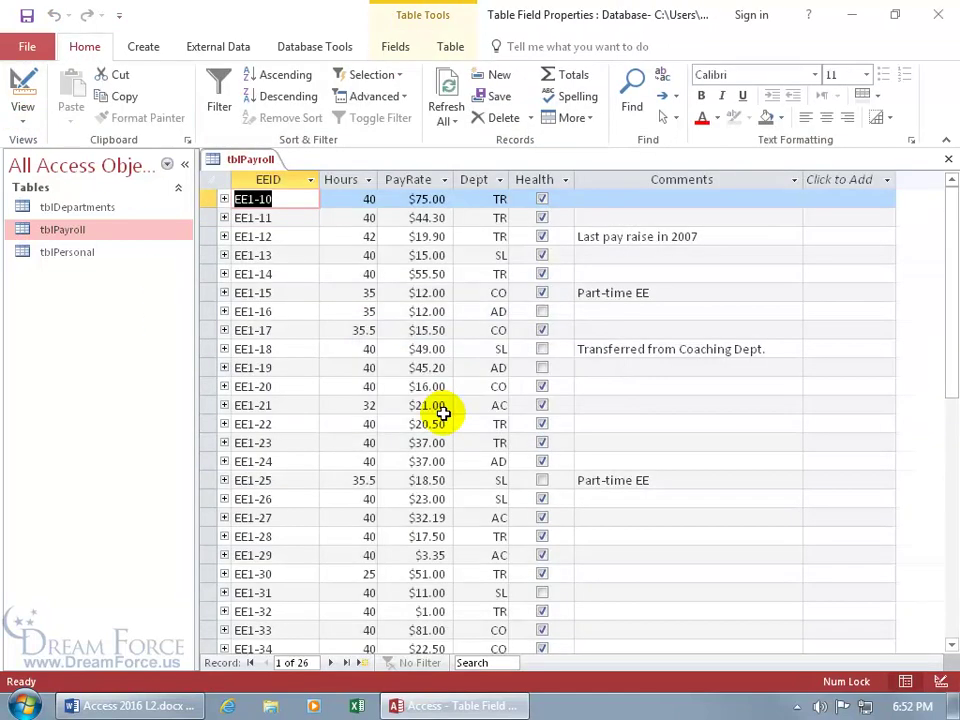
scroll(443, 411, down, 4)
click(281, 461)
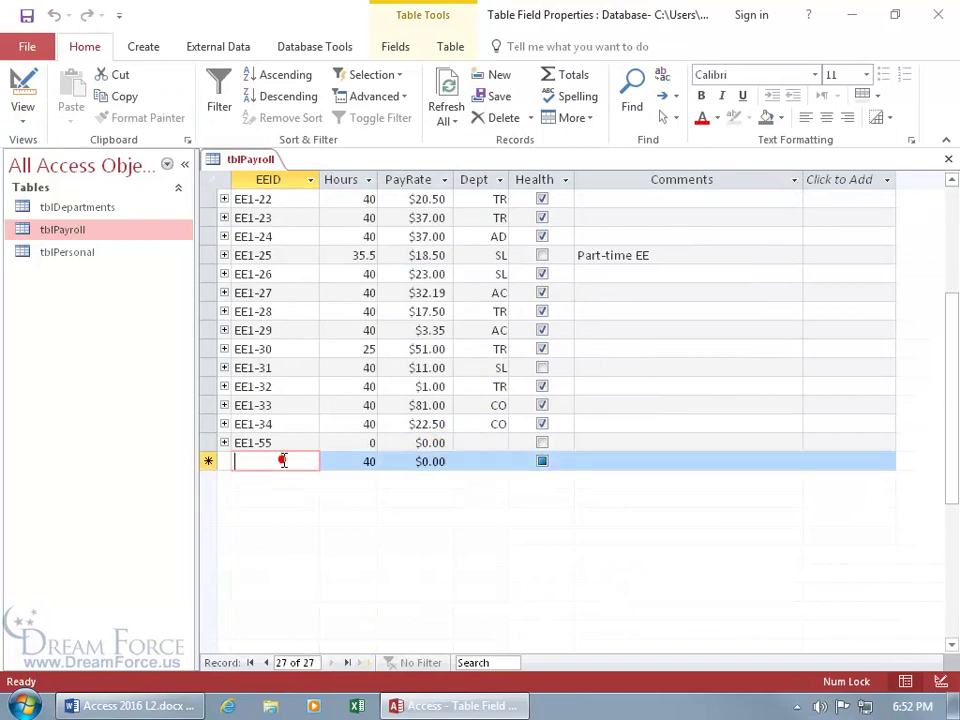
text(ee1-)
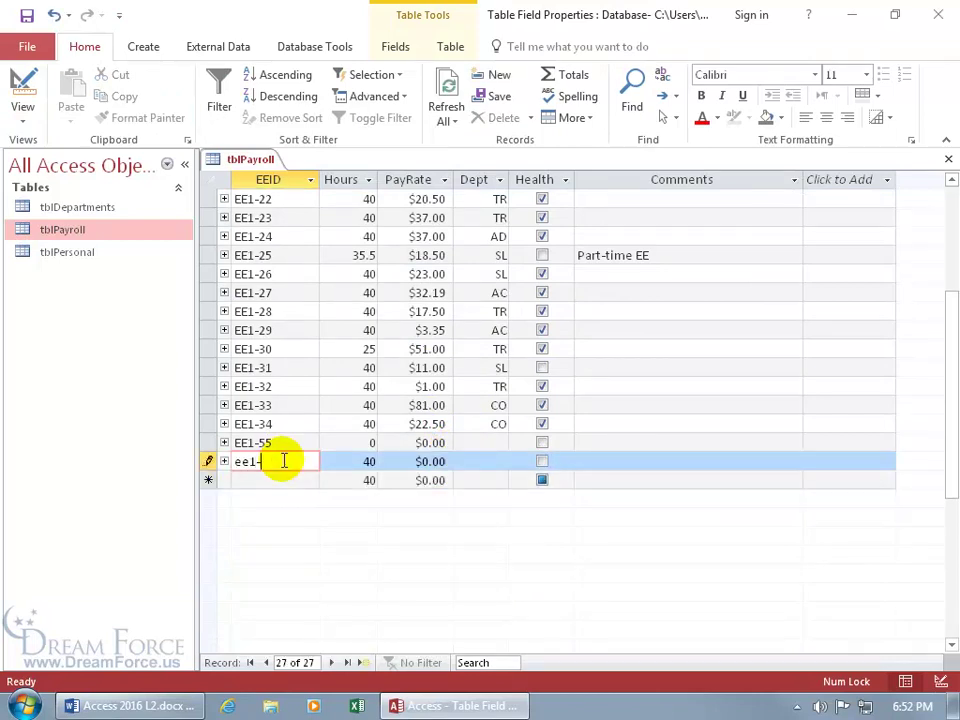
text(66)
key(Tab)
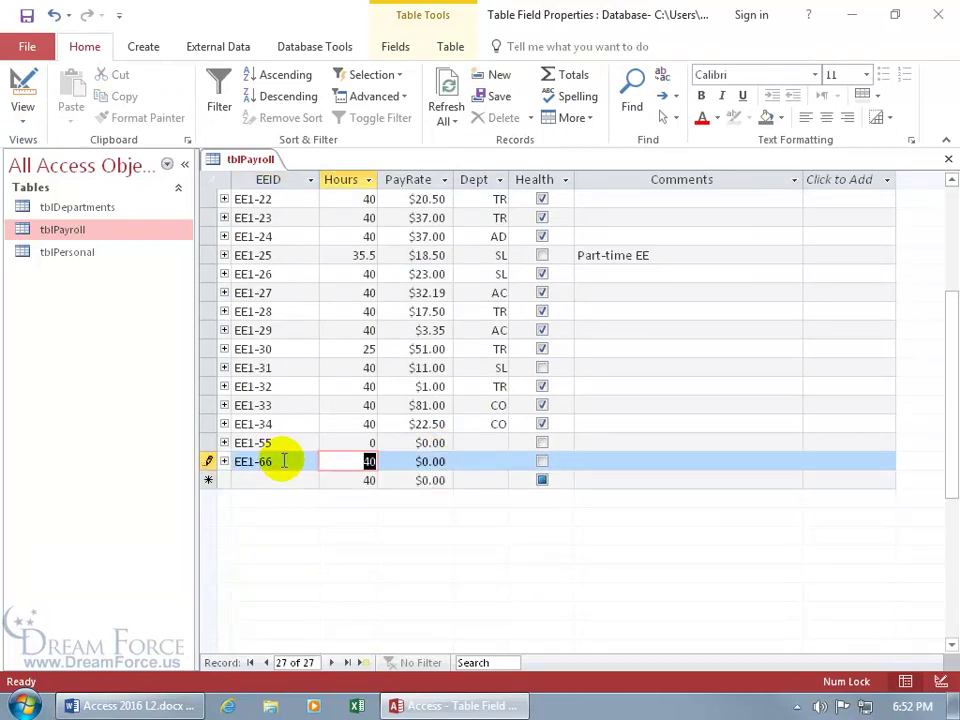
key(Tab)
text(31)
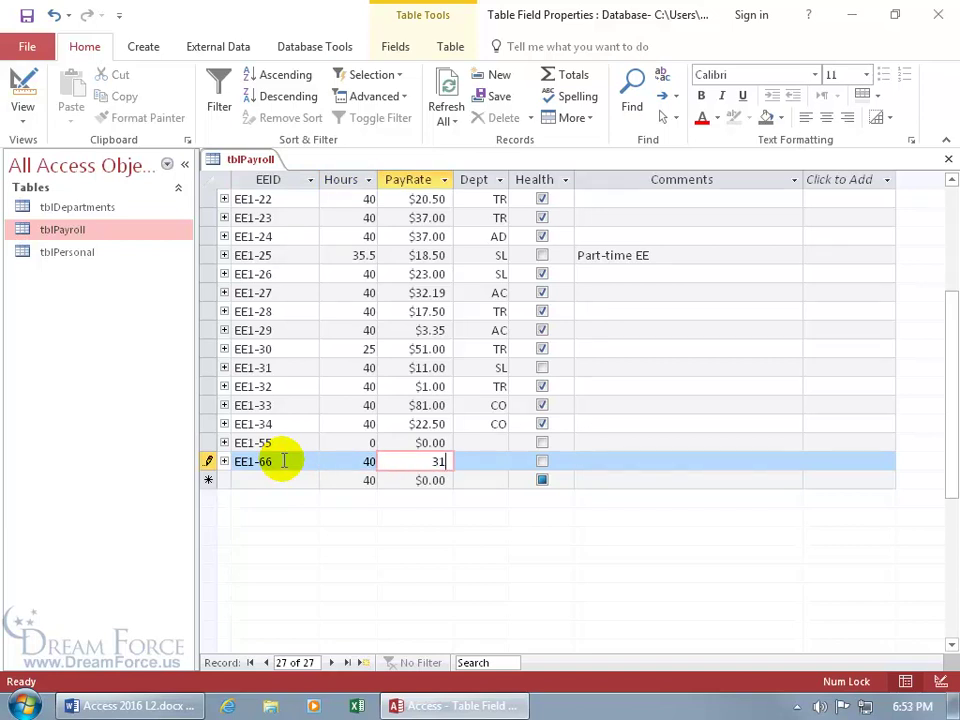
key(Tab)
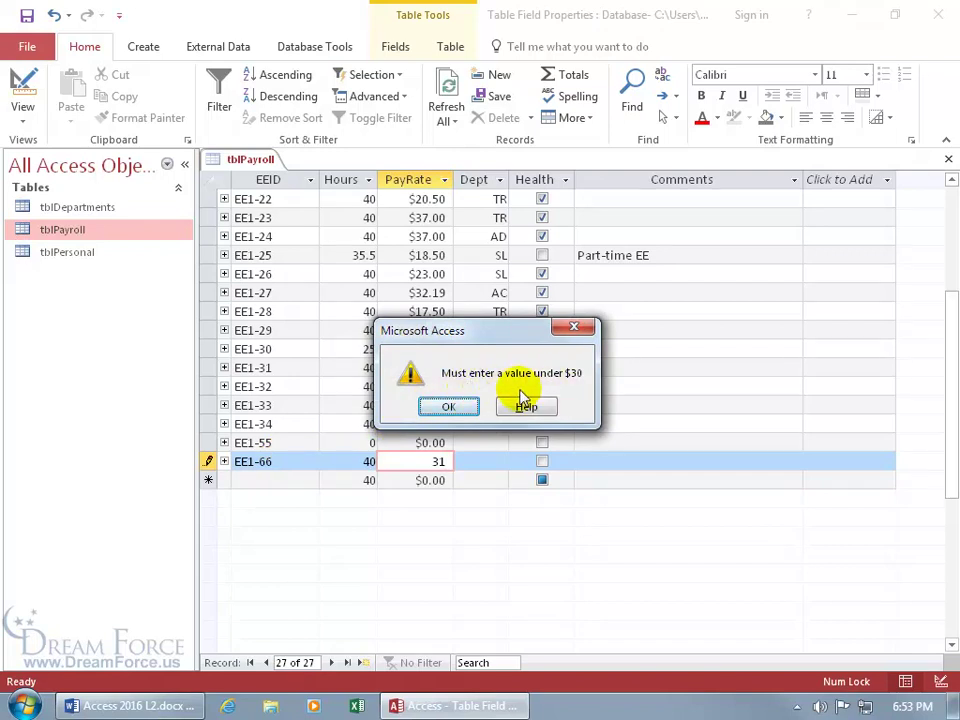
Dismiss the rule's error, change EE1-66's PayRate to 30, save it, and return to Design View.
click(452, 406)
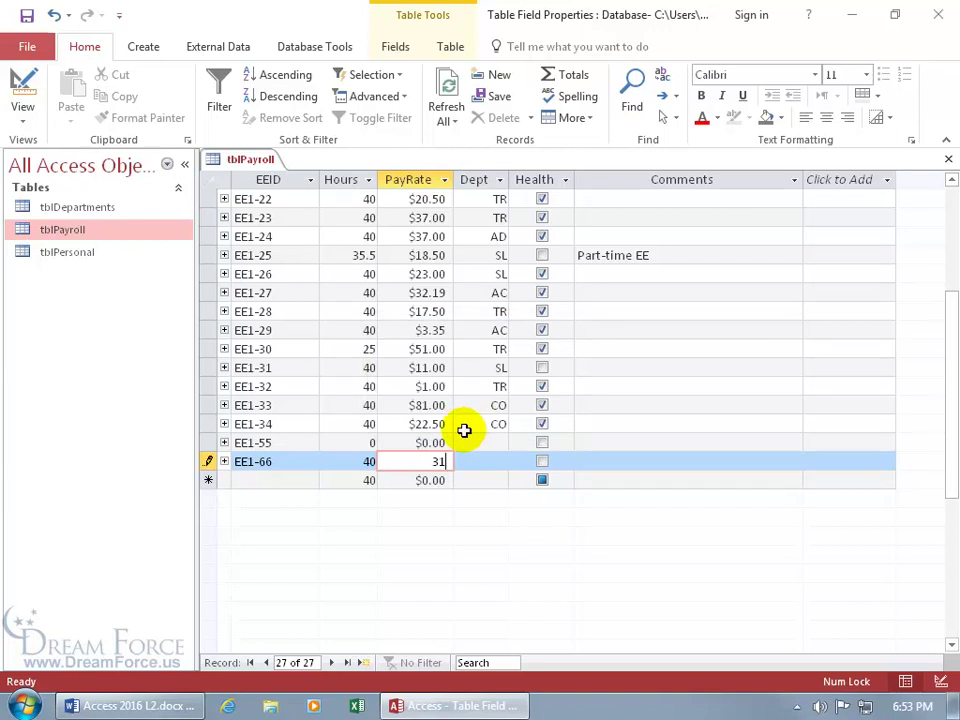
key(BackSpace)
text(0)
key(shift+Return)
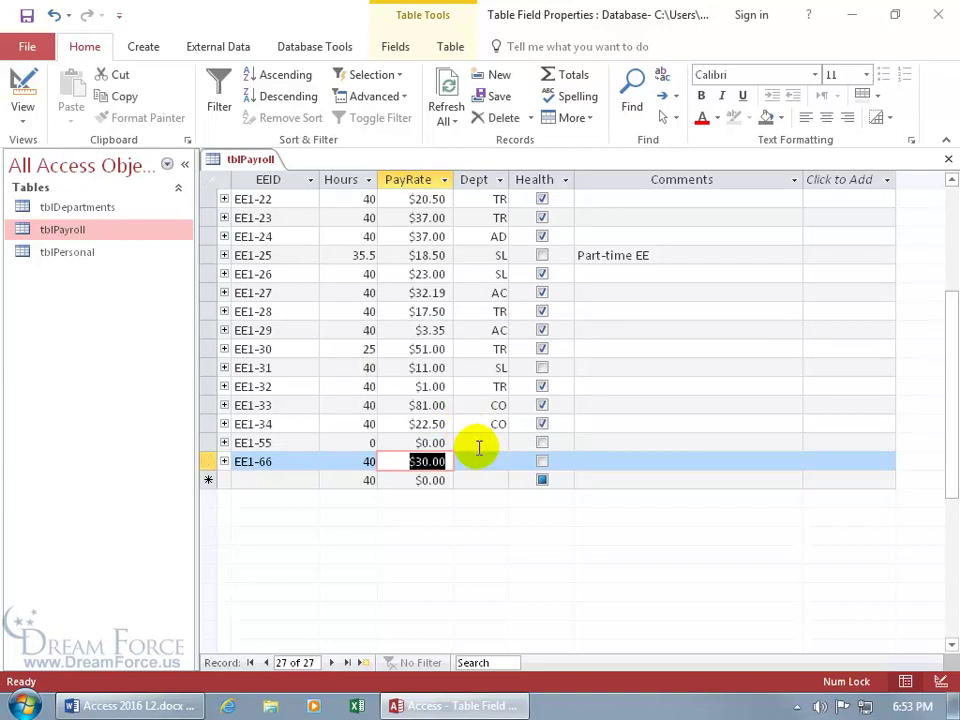
right_click(238, 160)
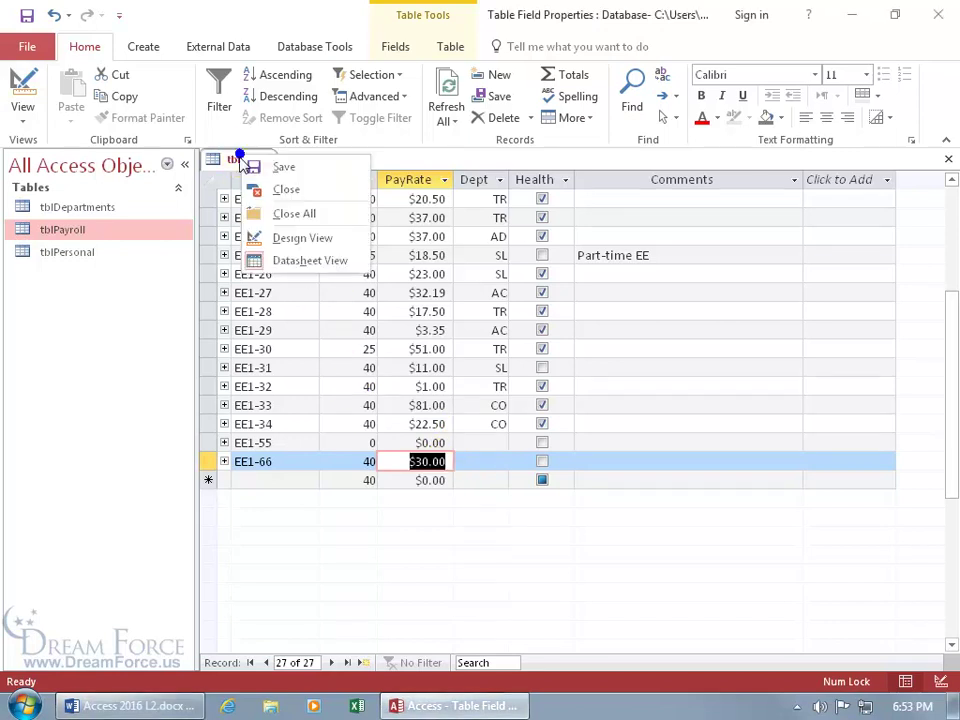
click(300, 238)
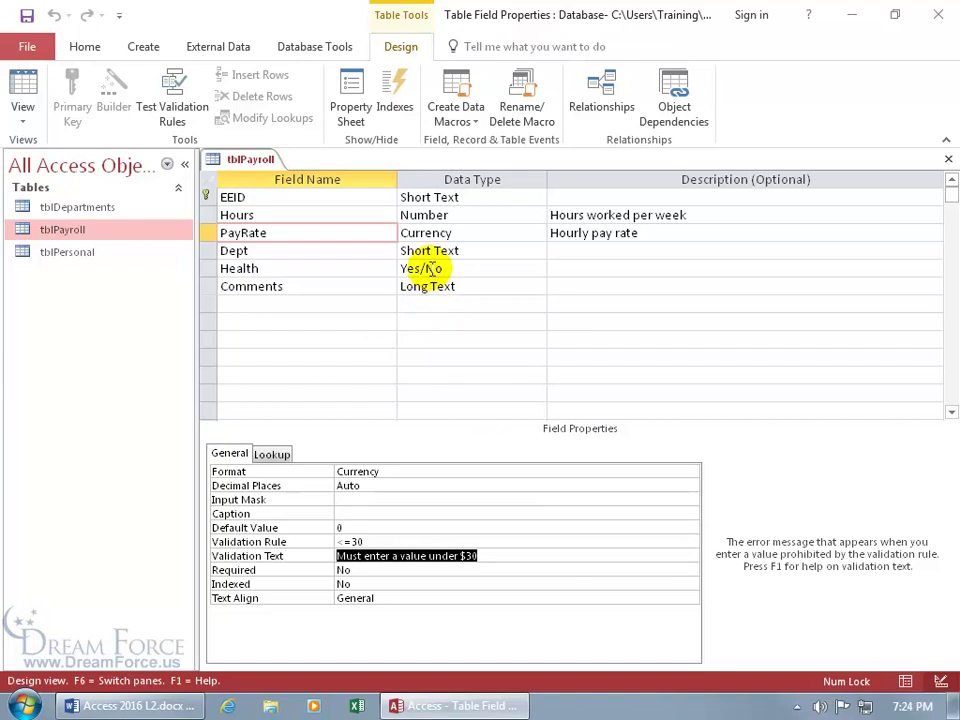
Inspect the Dept field's properties, including Allow Zero Length, then select the PayRate field.
click(445, 251)
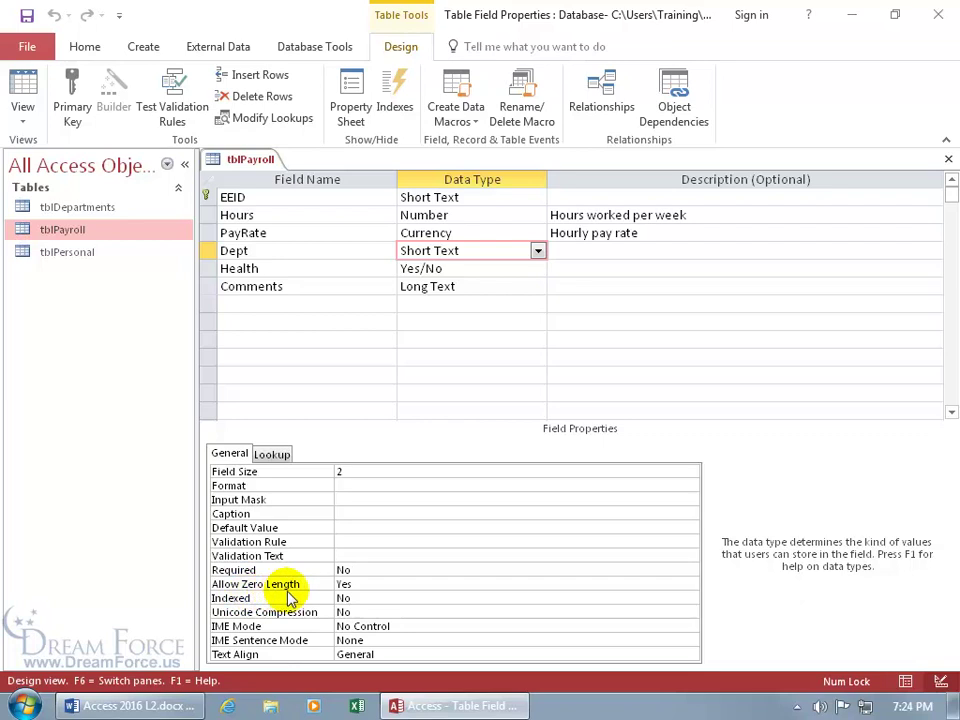
click(369, 586)
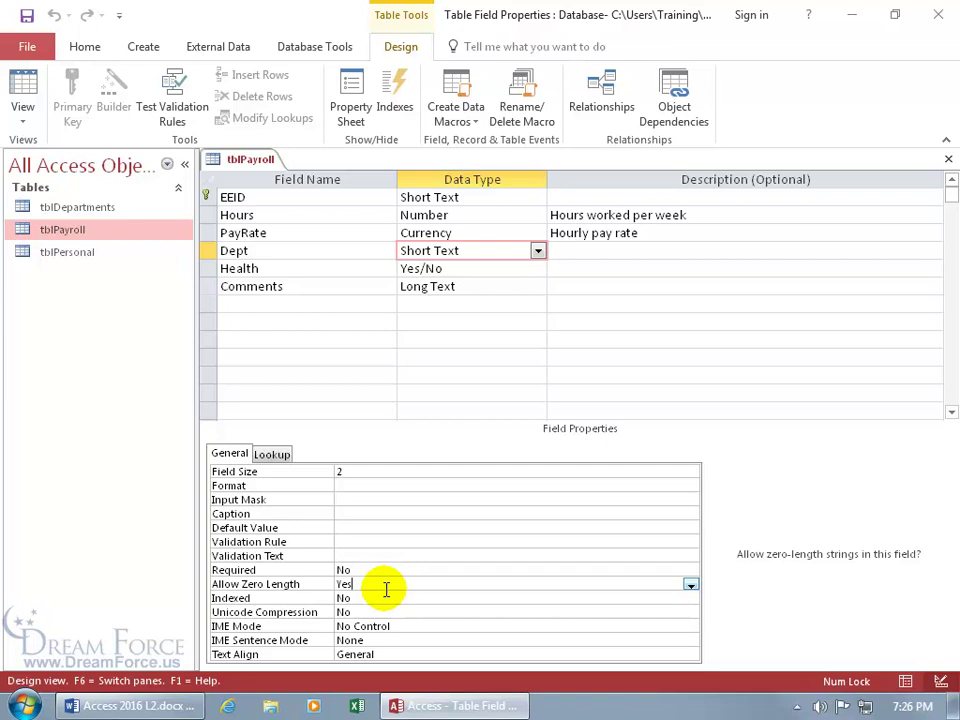
click(347, 232)
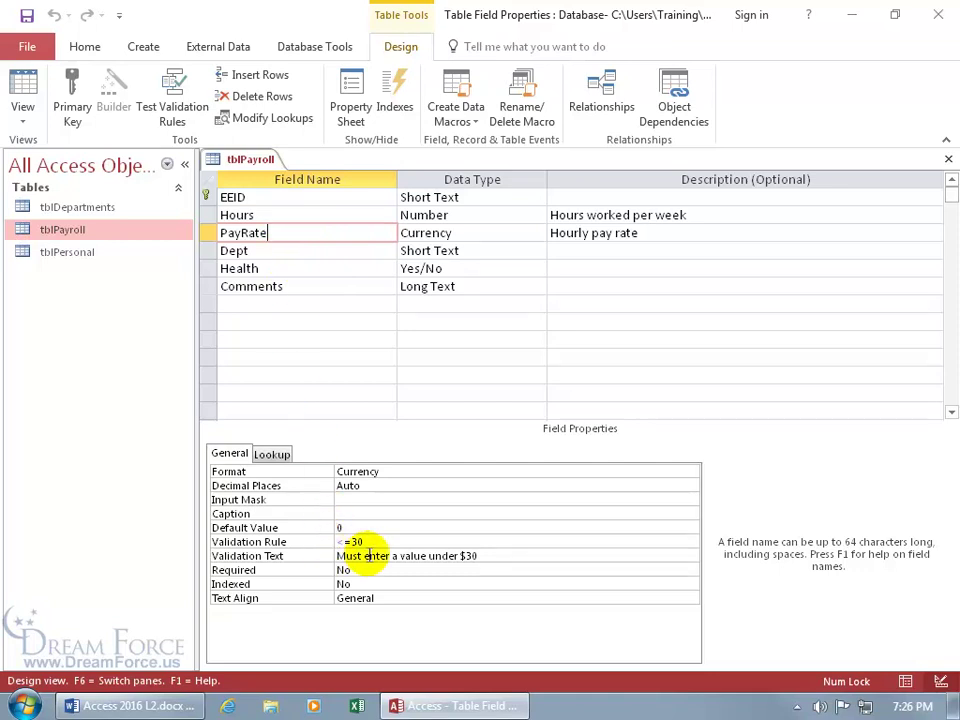
In Datasheet View, view PayRate's Field Validation Rule <=30 from the Fields tab without changes.
right_click(243, 159)
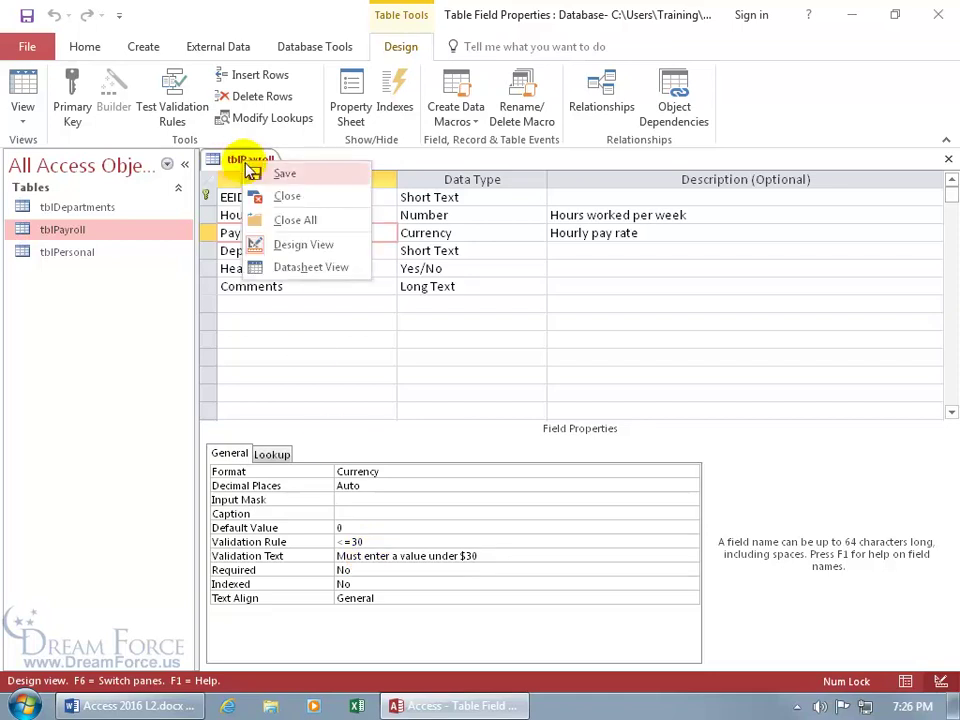
click(288, 268)
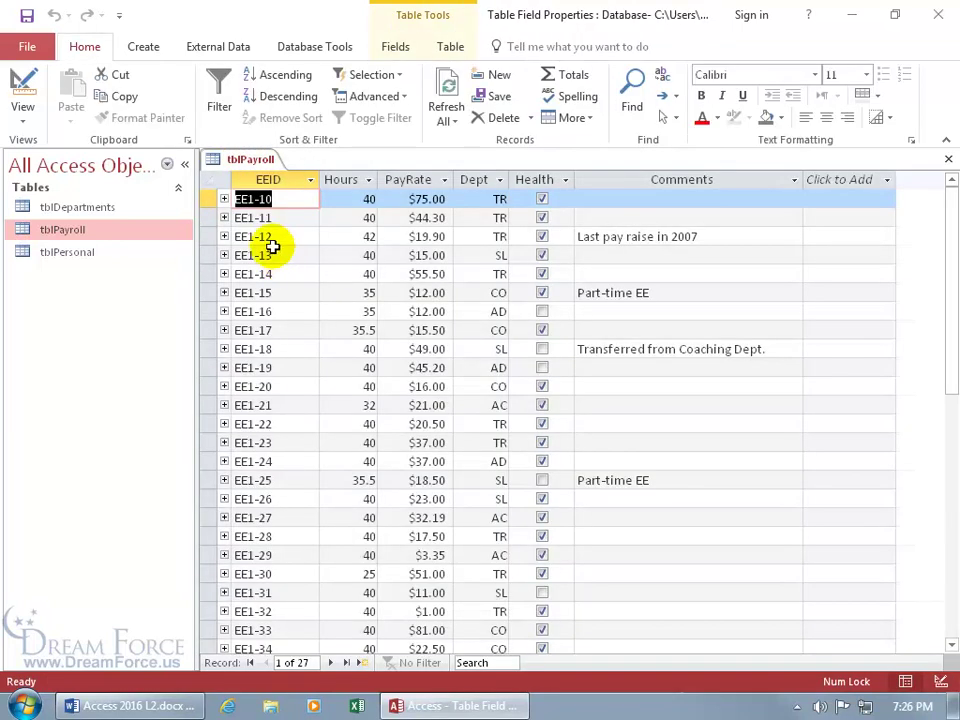
click(397, 47)
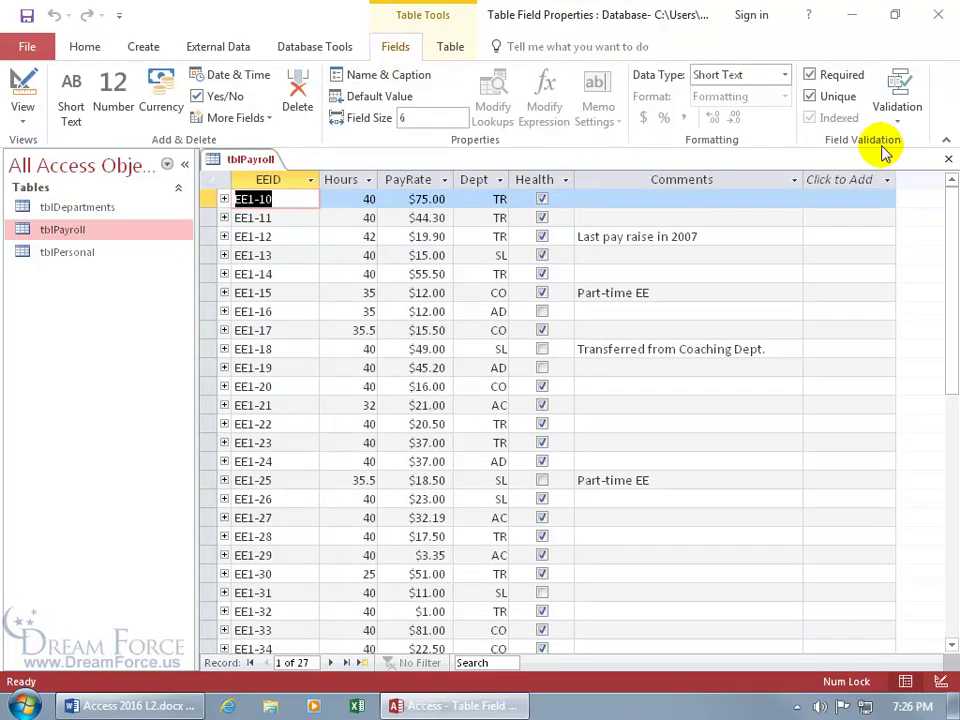
click(425, 218)
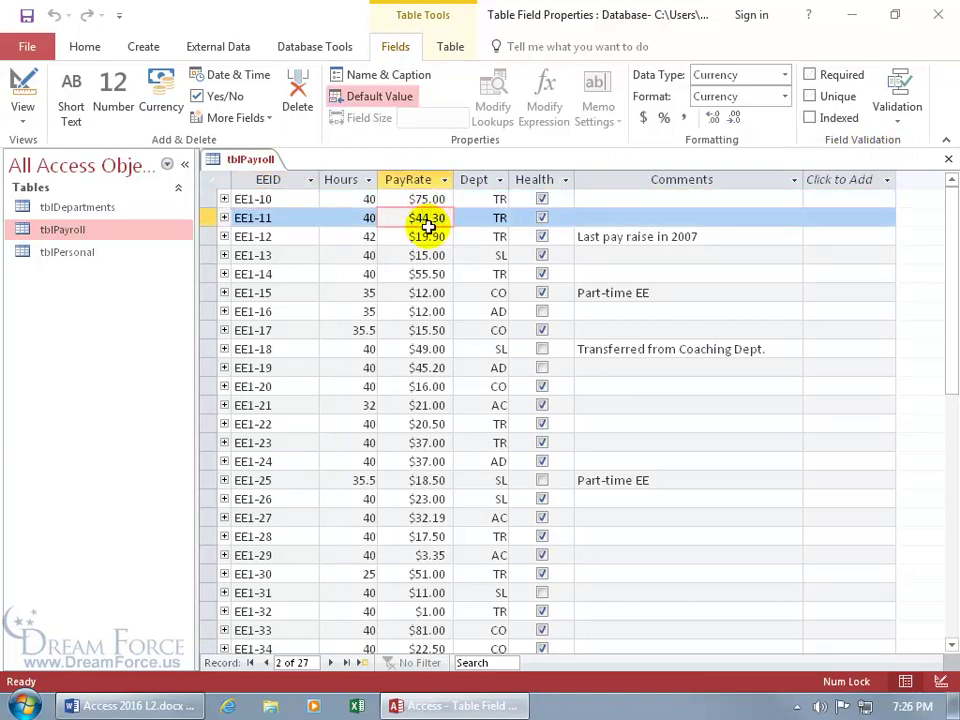
click(900, 126)
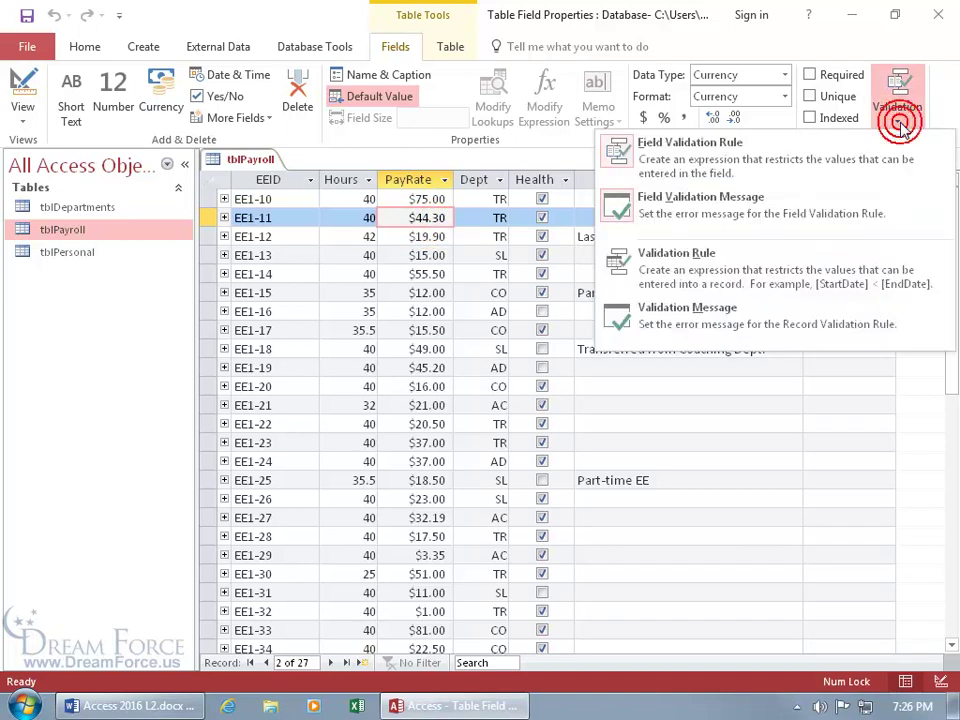
click(621, 150)
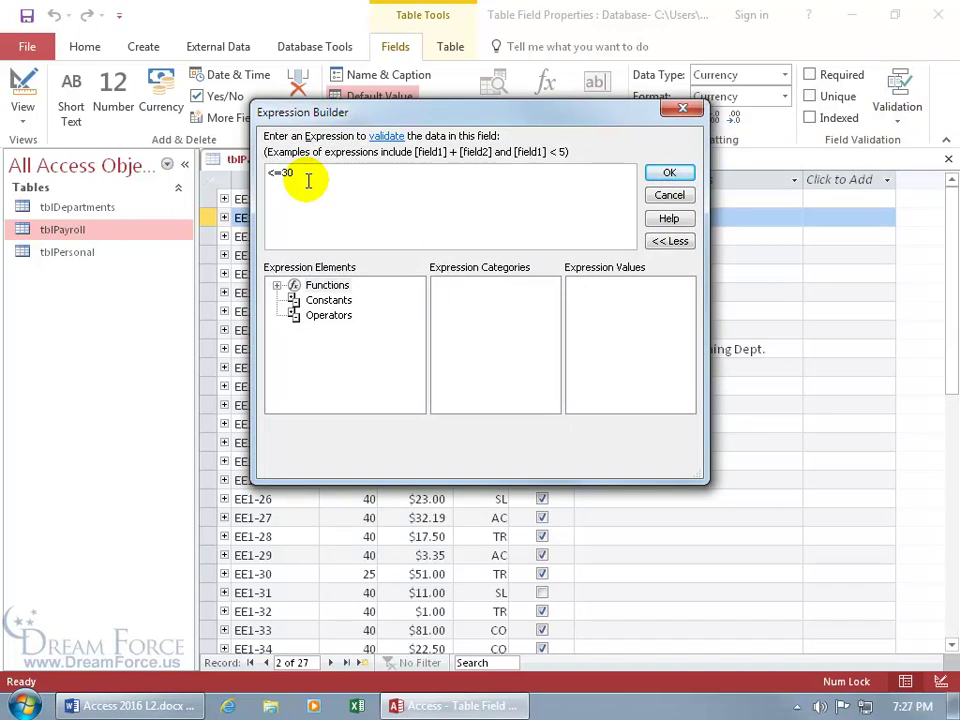
click(666, 194)
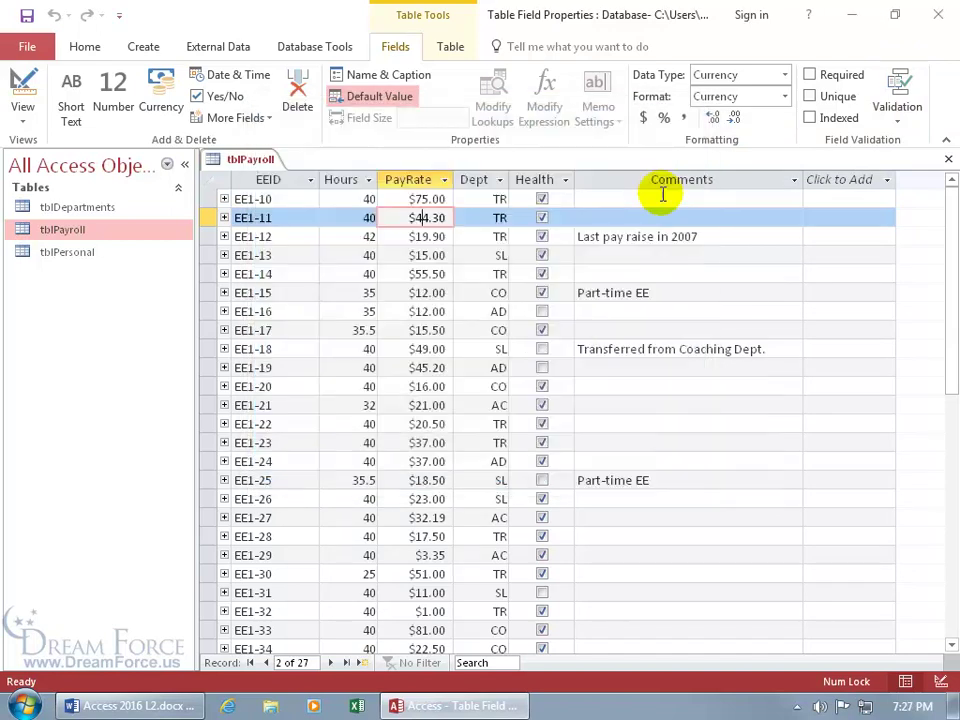
View the message 'Must enter a value under $30' unchanged, then return to Design View.
click(897, 106)
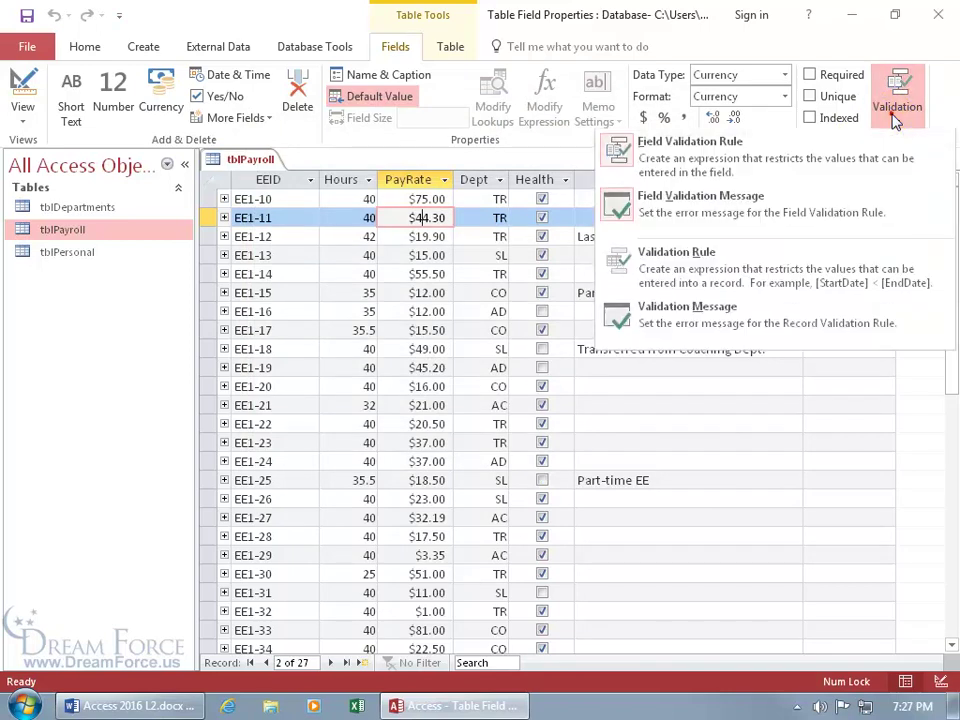
click(716, 202)
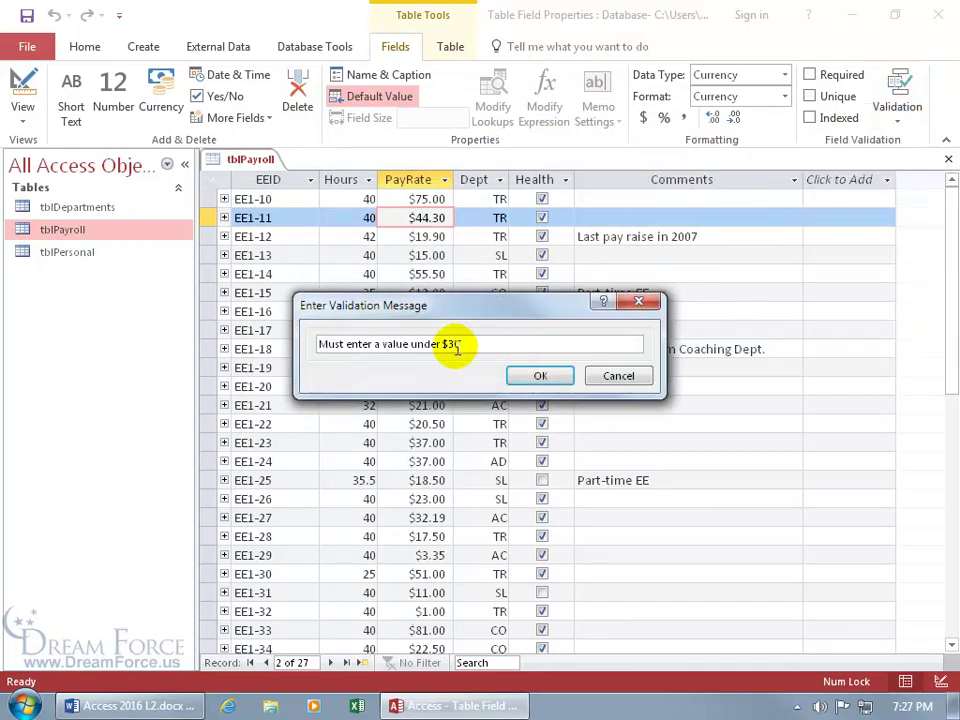
click(622, 377)
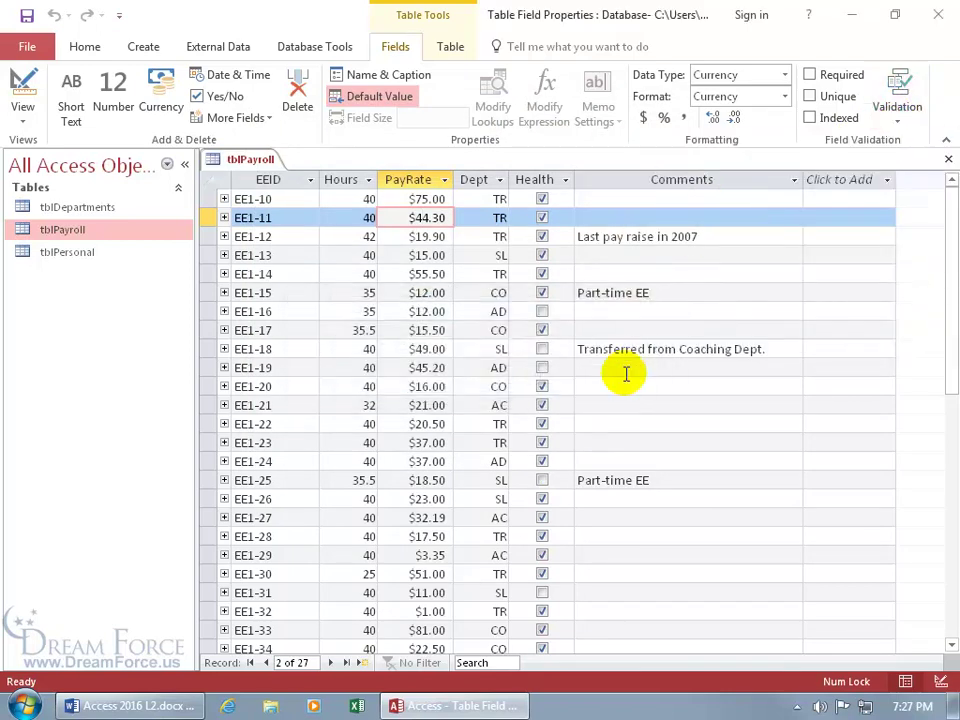
click(22, 88)
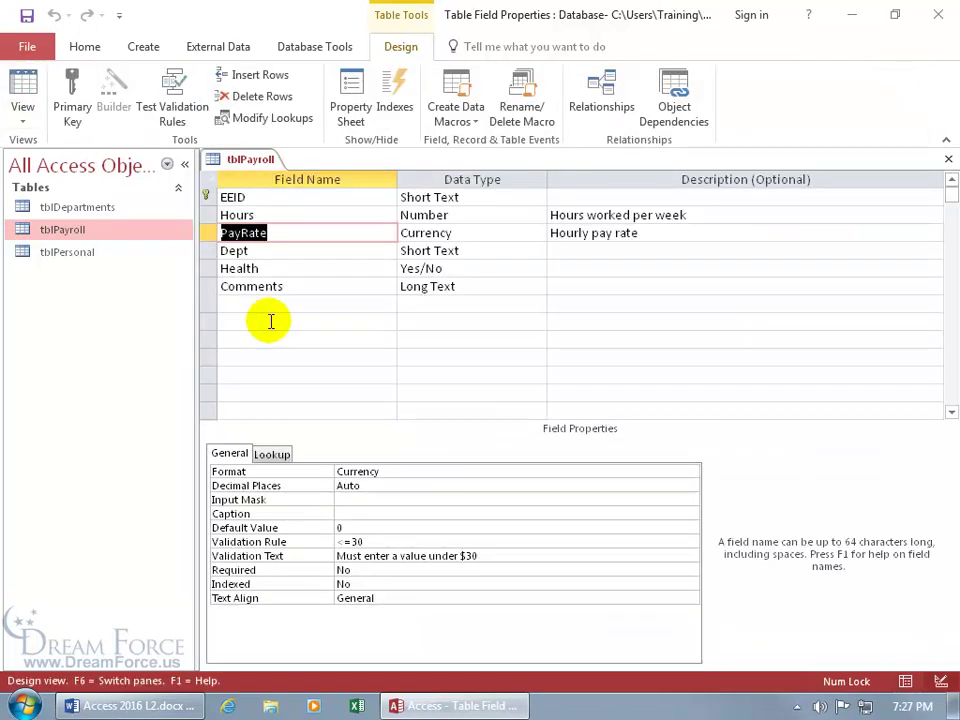
Clear PayRate's <=30 Validation Rule and its Validation Text in Design View.
click(420, 538)
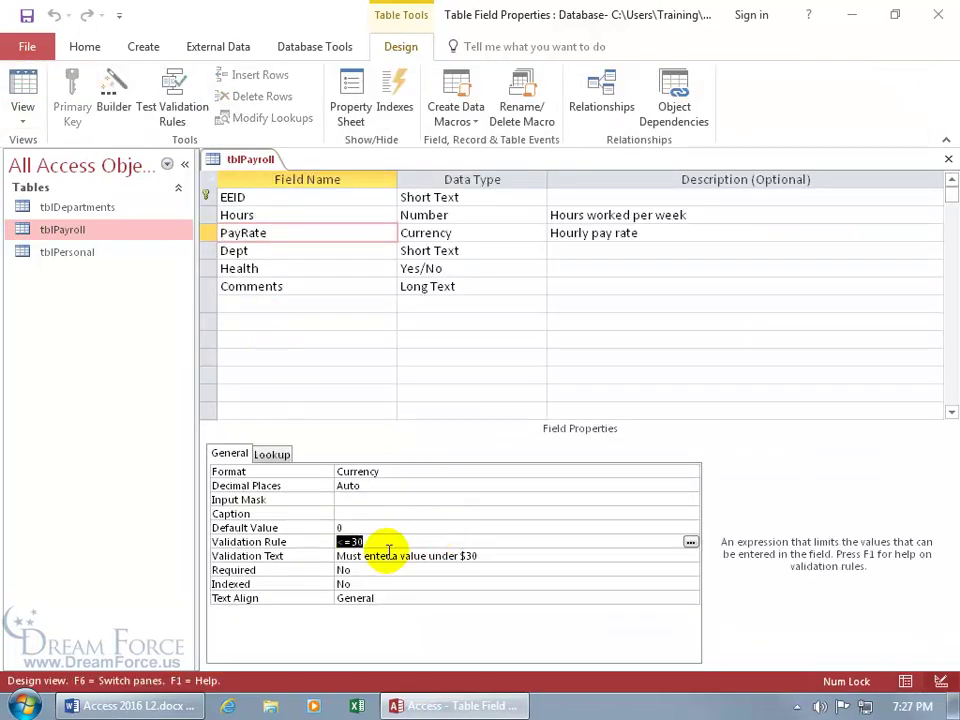
key(Delete)
click(516, 553)
key(Delete)
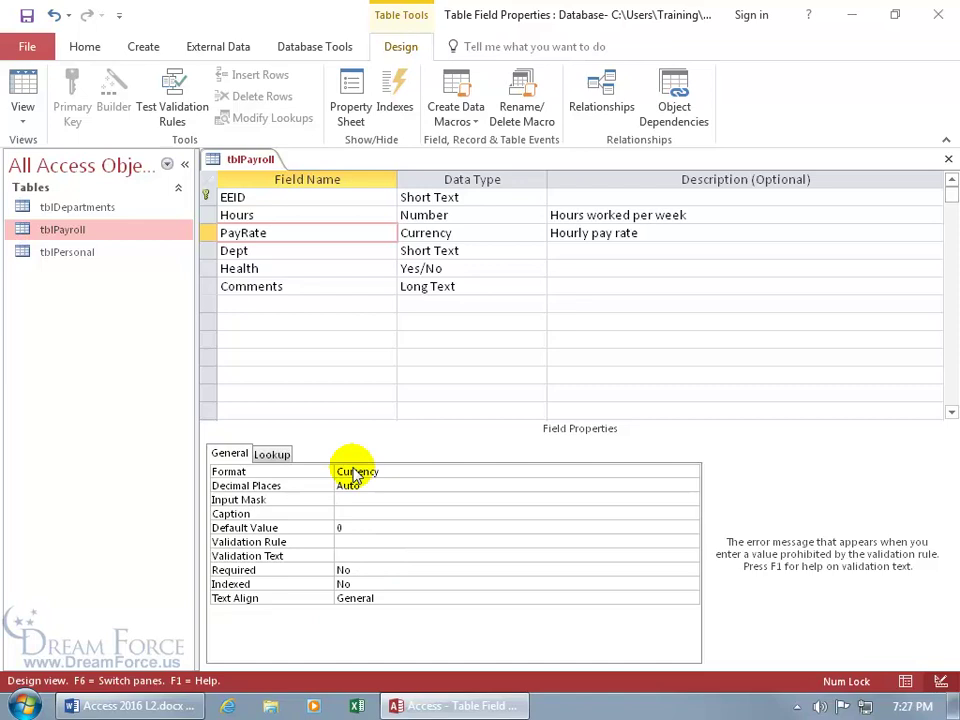
Switch to Datasheet View, select PayRate, and bring up the Fields tab's Validation list.
click(19, 80)
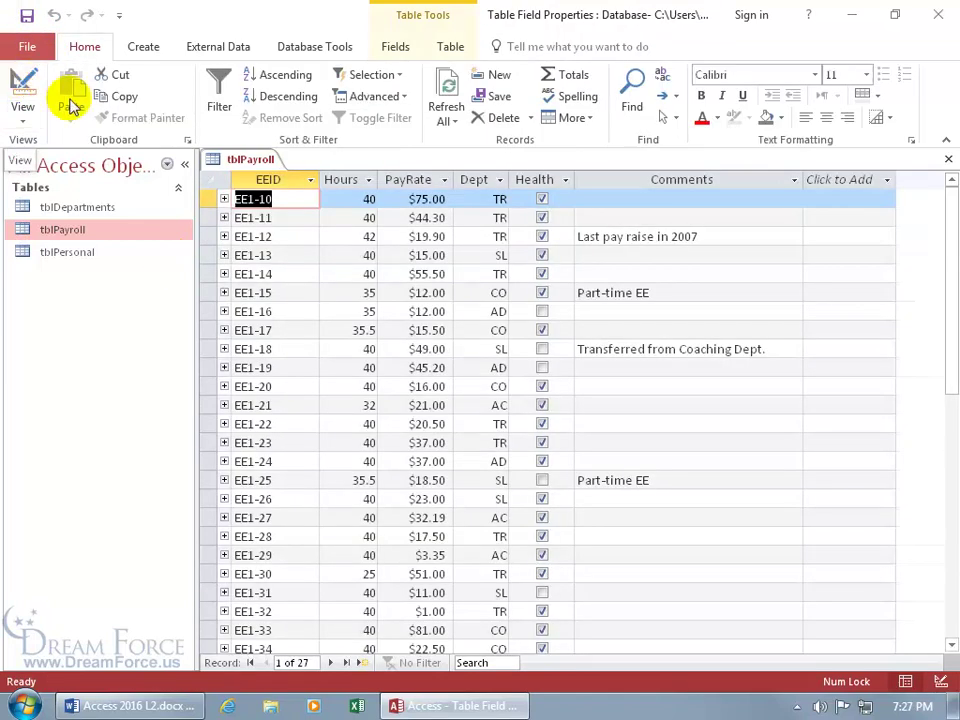
click(400, 199)
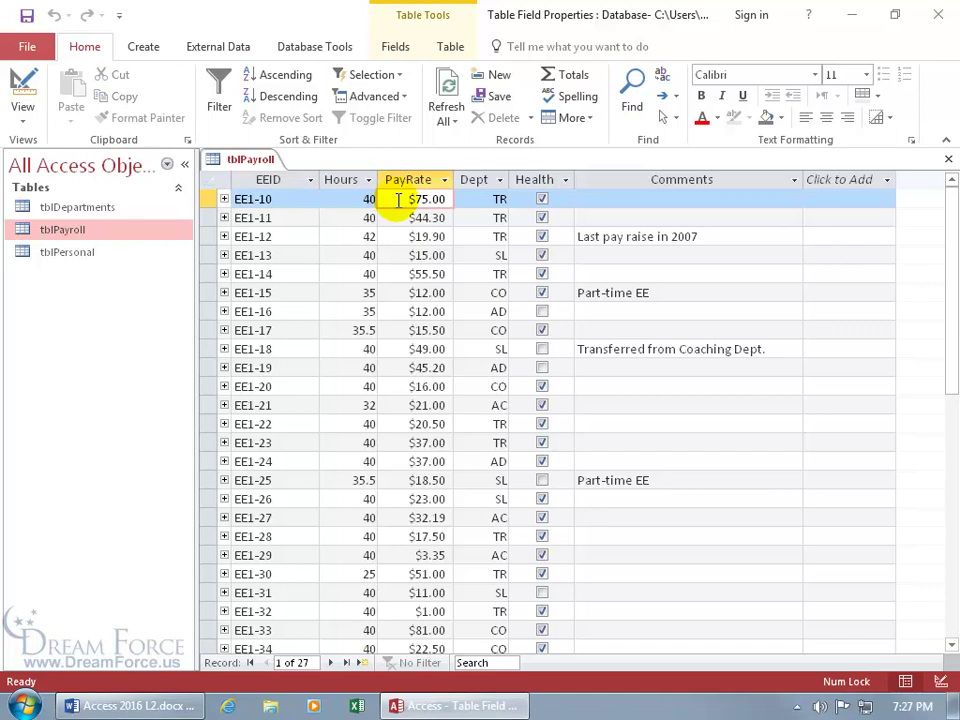
click(395, 46)
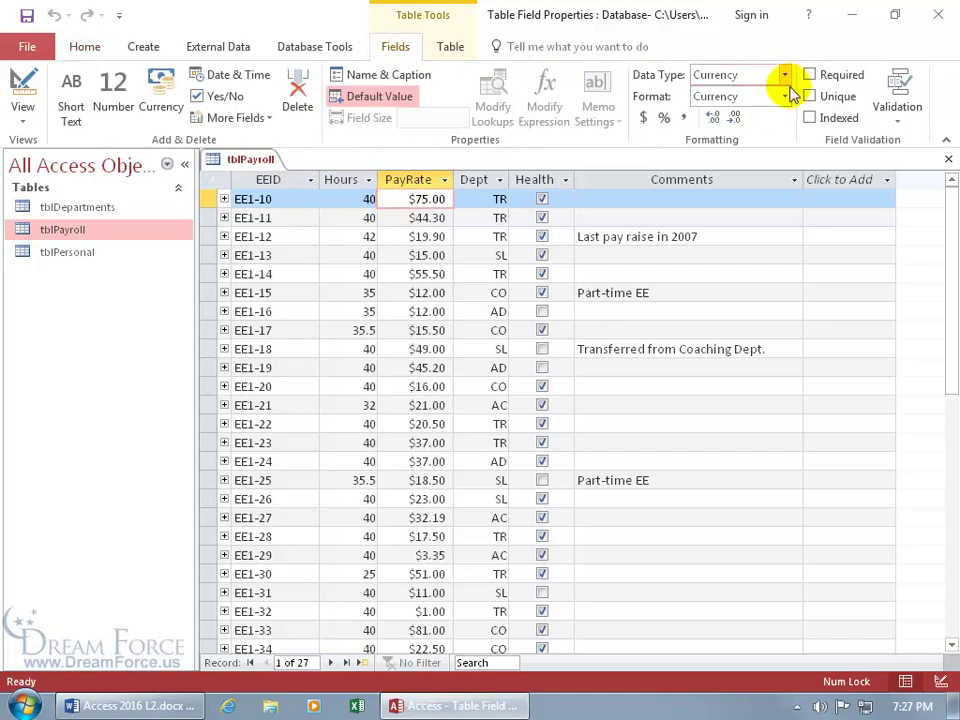
click(899, 122)
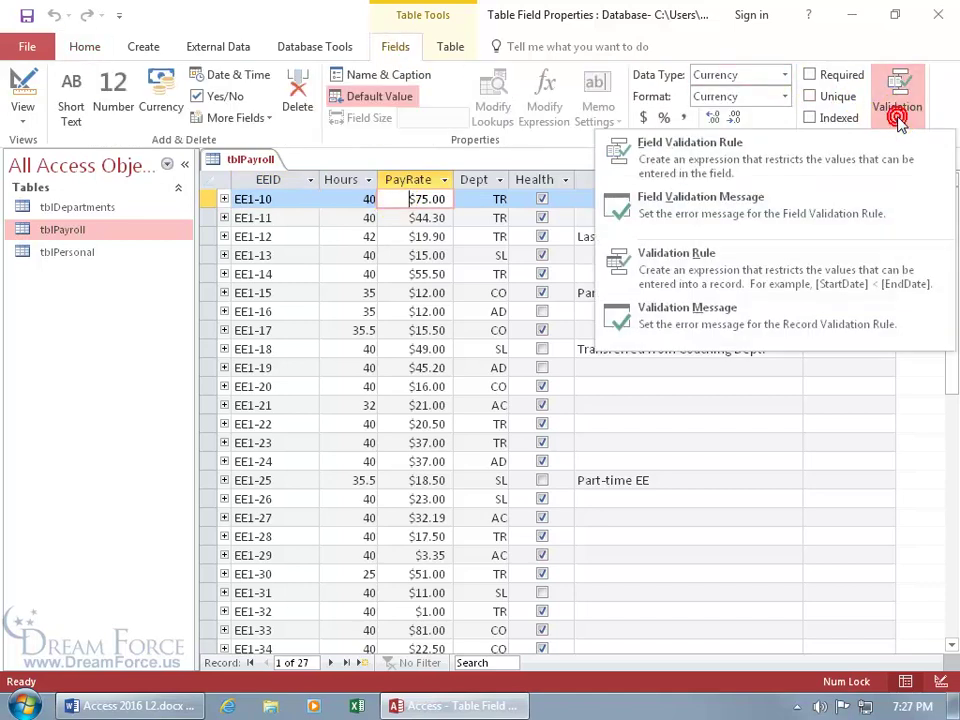
Enter <=30 in the Expression Builder and keep the rule despite existing rates like $75.00.
click(688, 160)
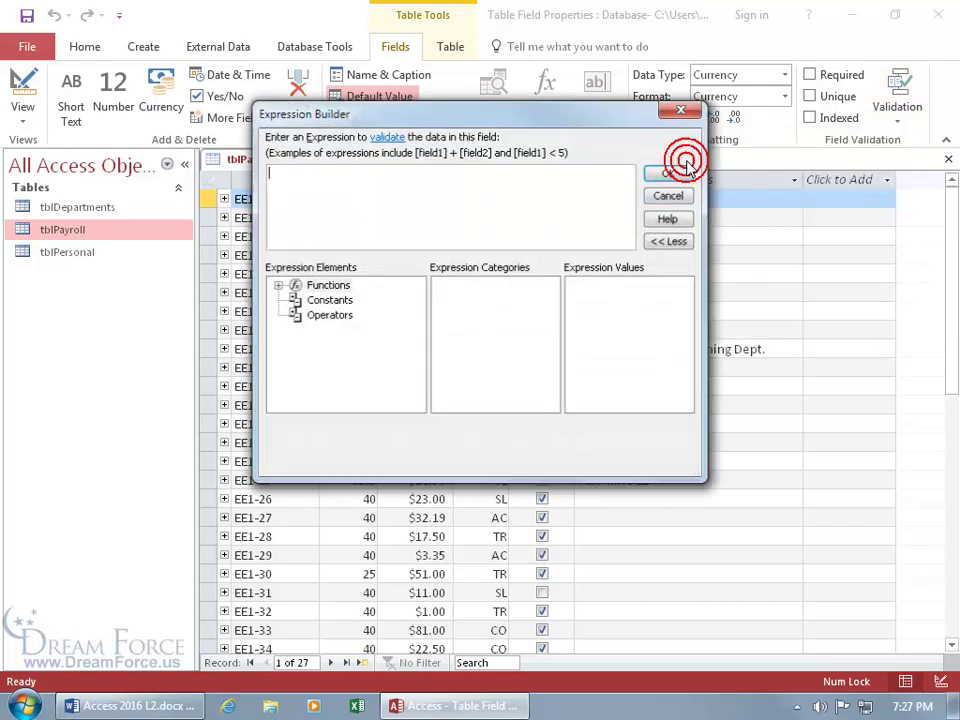
text(<=)
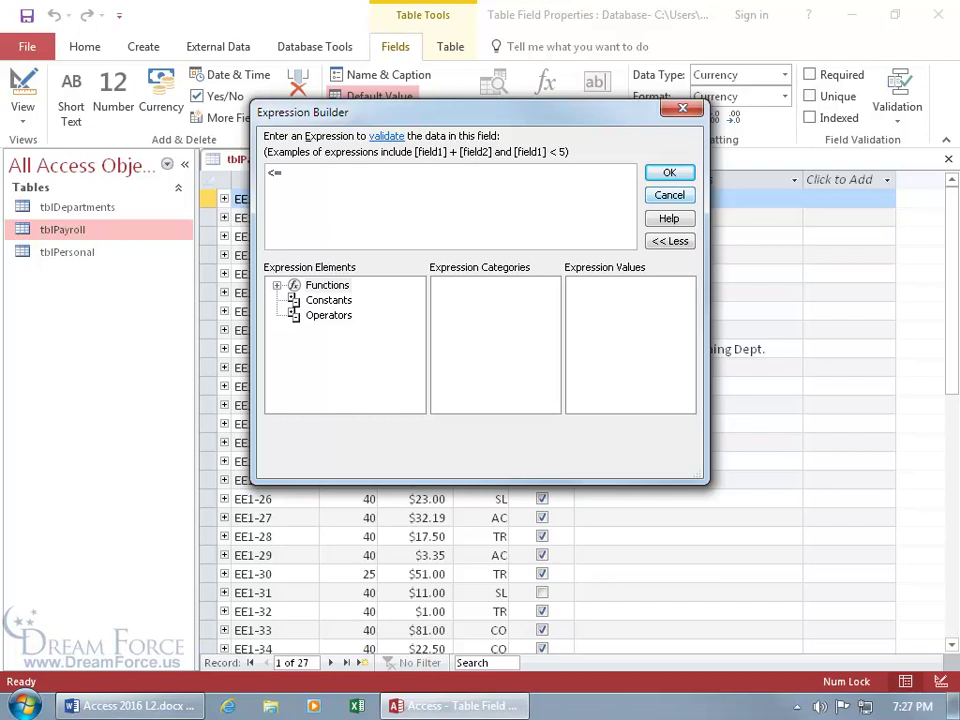
text(30)
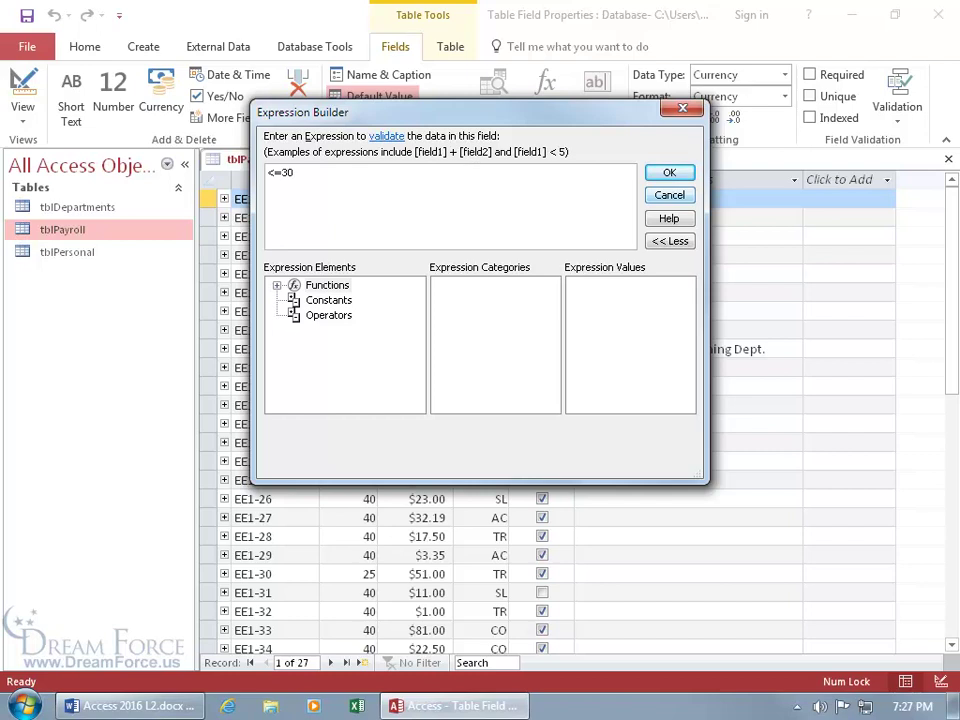
click(674, 173)
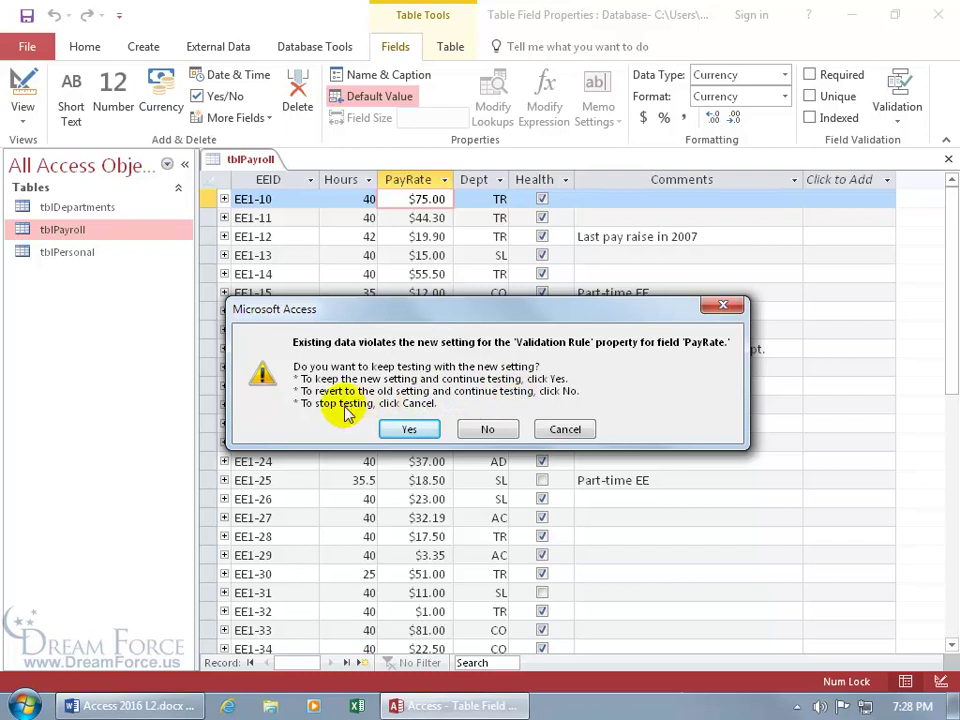
click(408, 427)
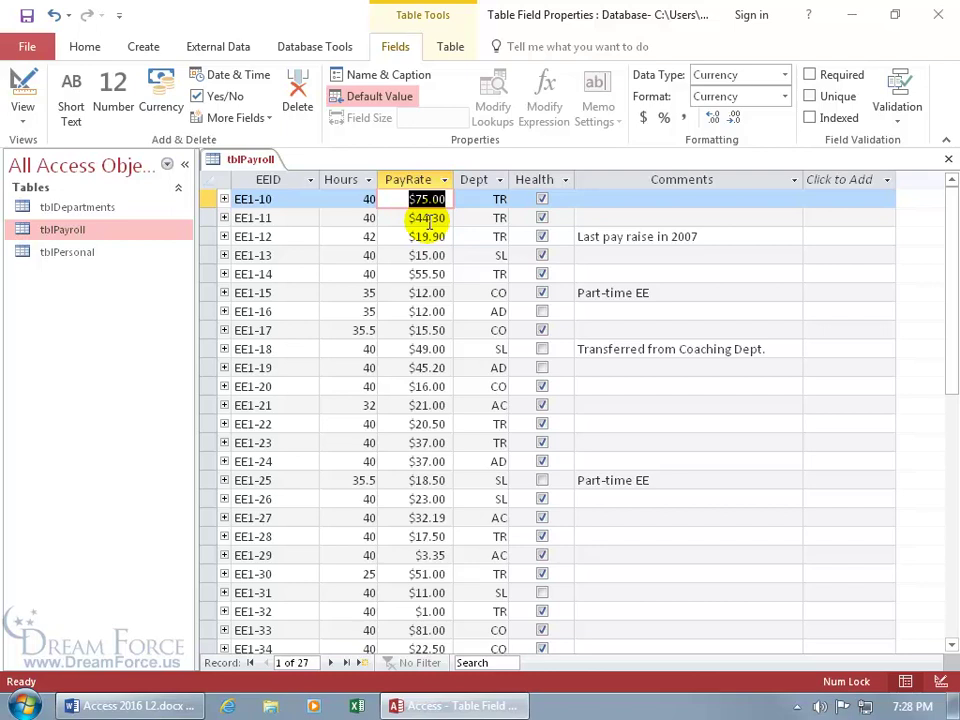
Check PayRate's Field Validation Rule without changing it.
click(899, 116)
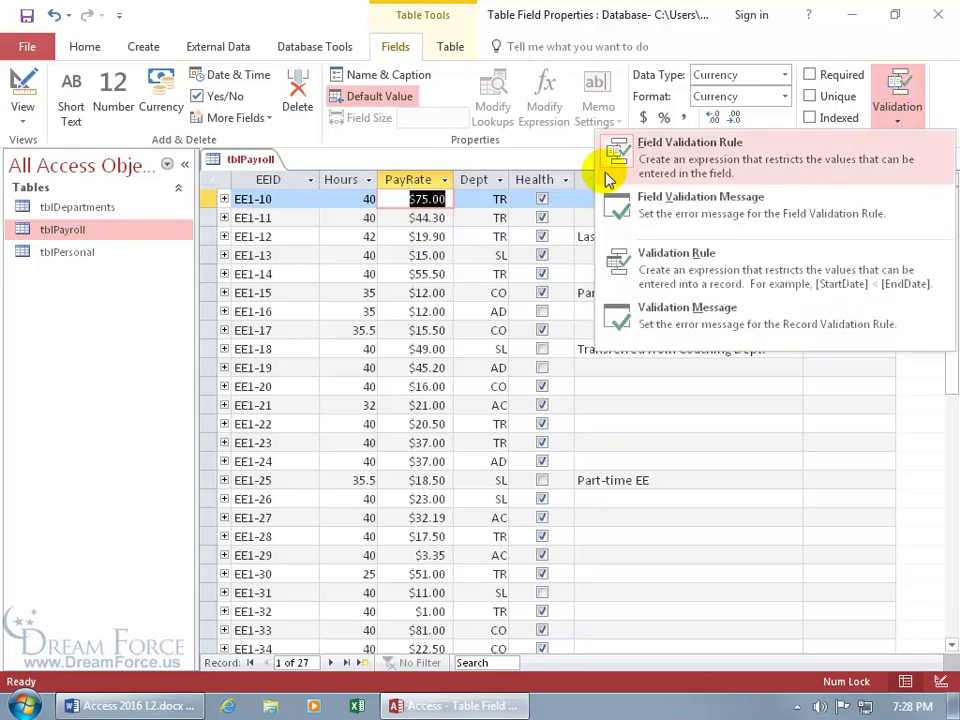
click(690, 143)
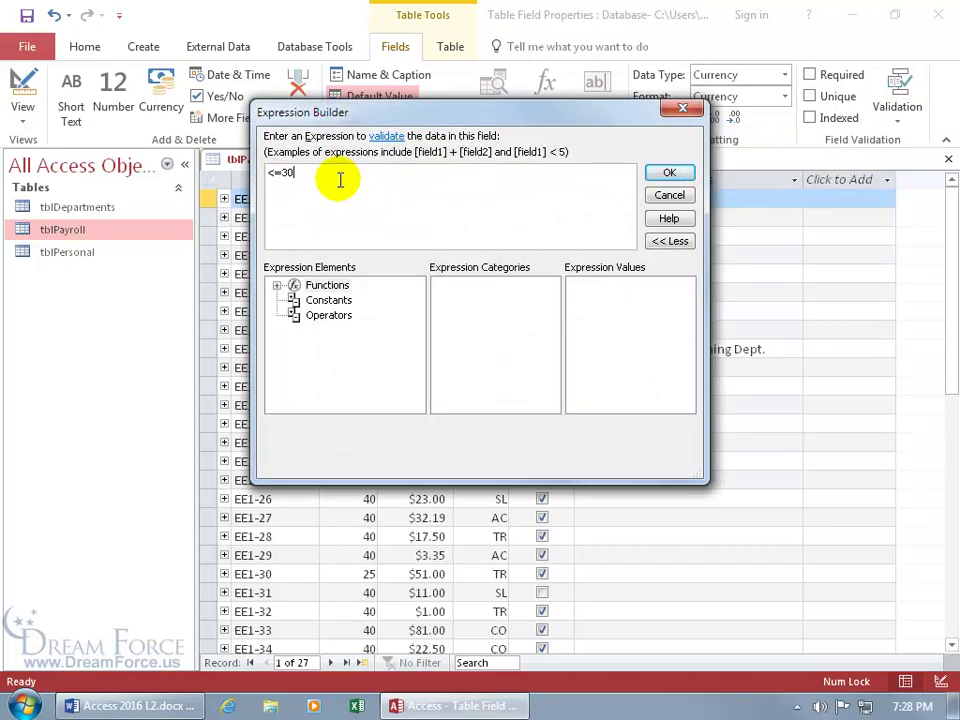
click(662, 196)
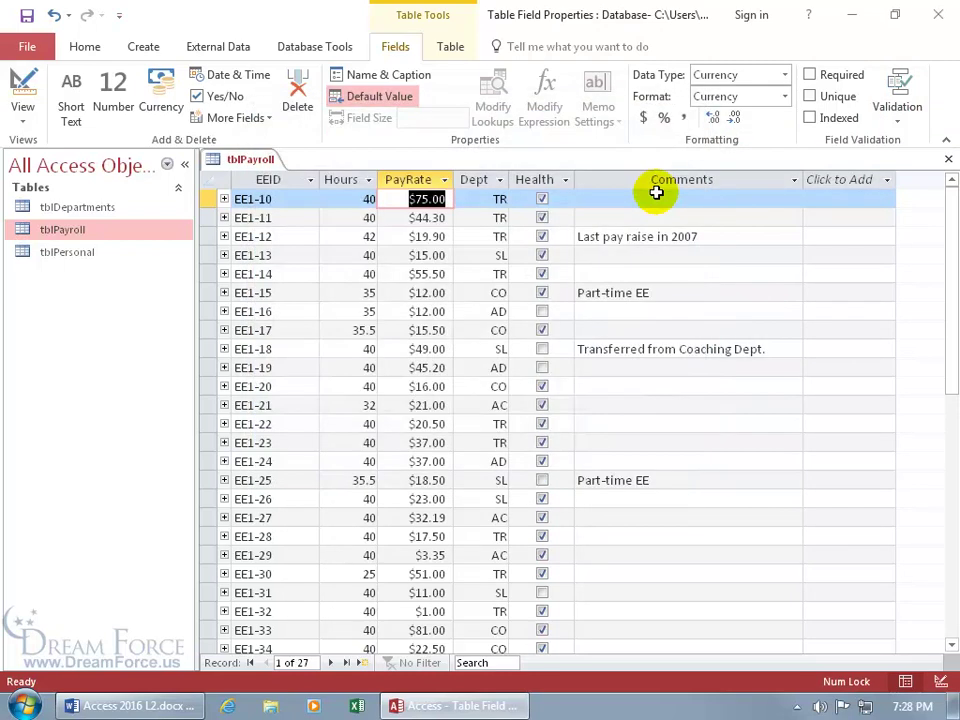
Set PayRate's Field Validation Message to 'Hey!'.
click(898, 116)
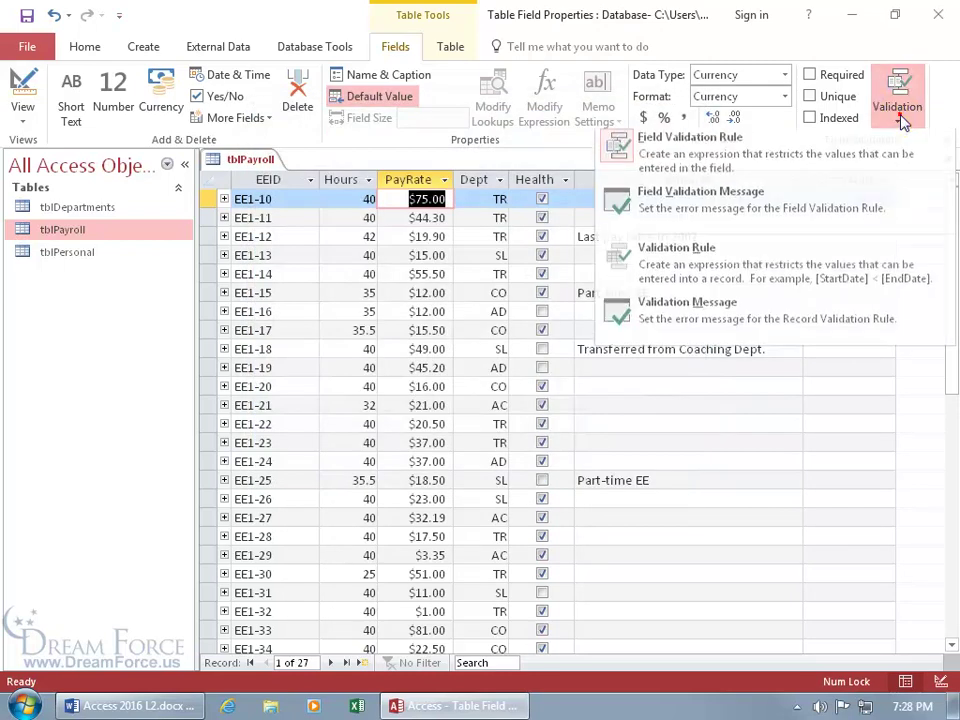
click(735, 205)
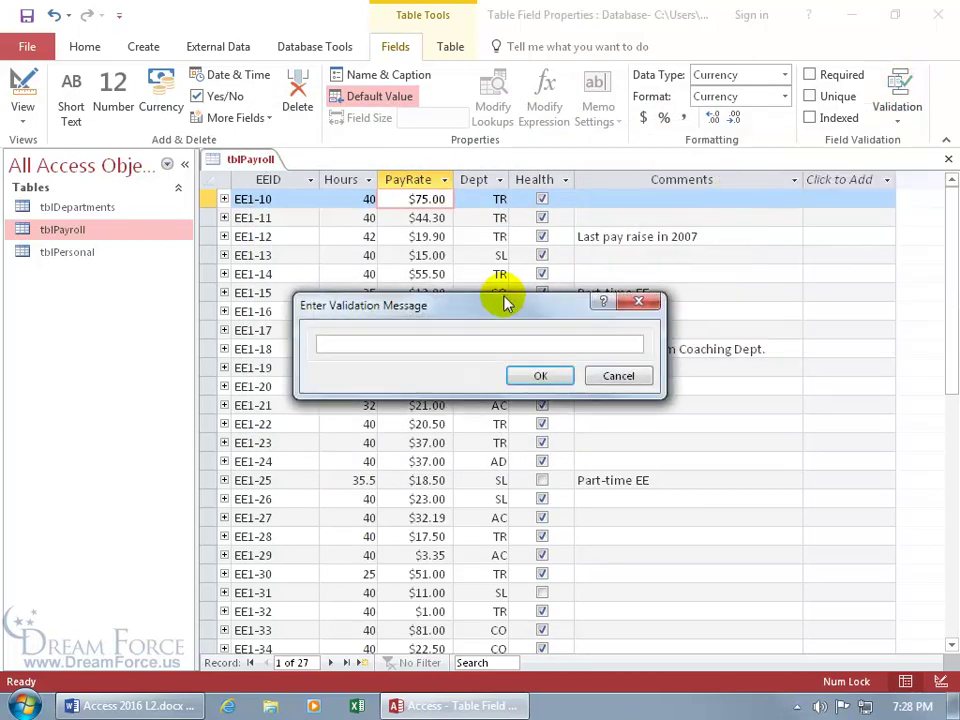
text(Hey!)
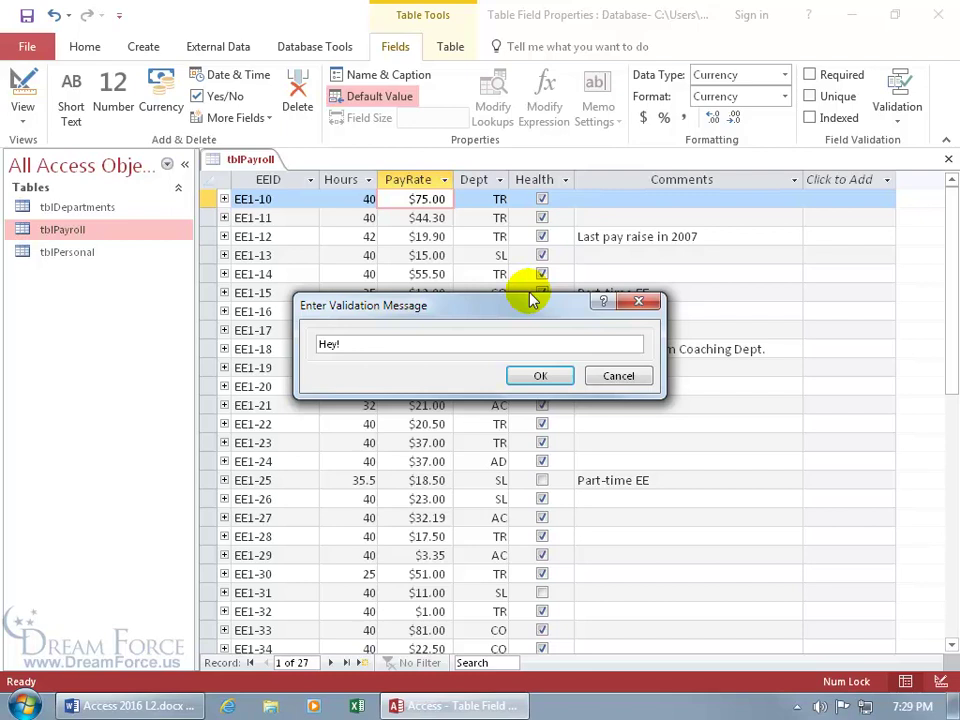
click(538, 377)
scroll(545, 370, down, 3)
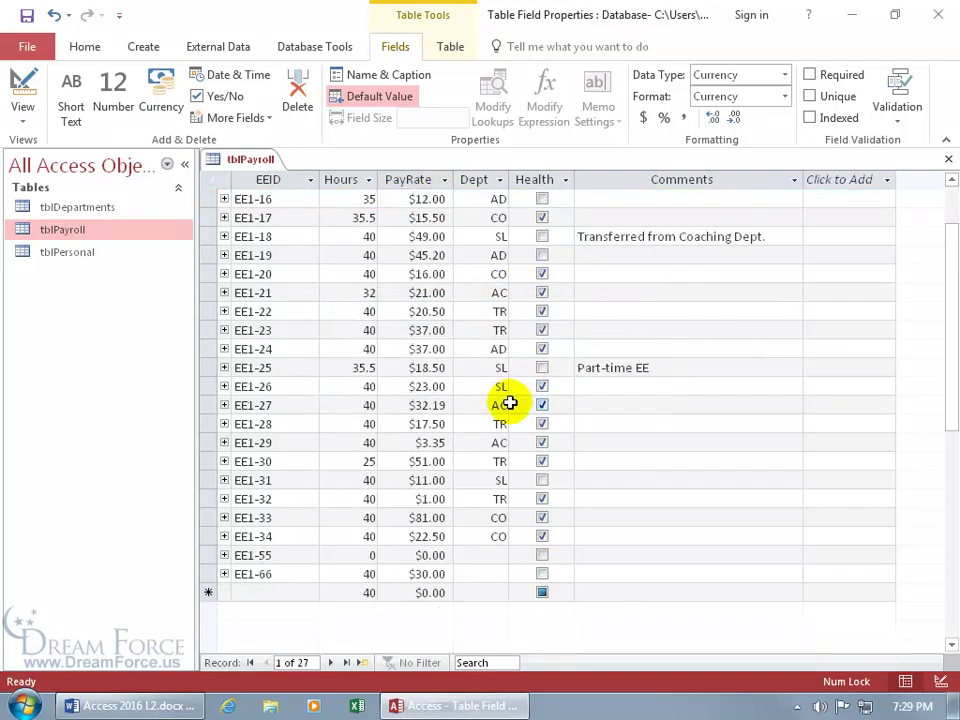
click(310, 536)
text(e)
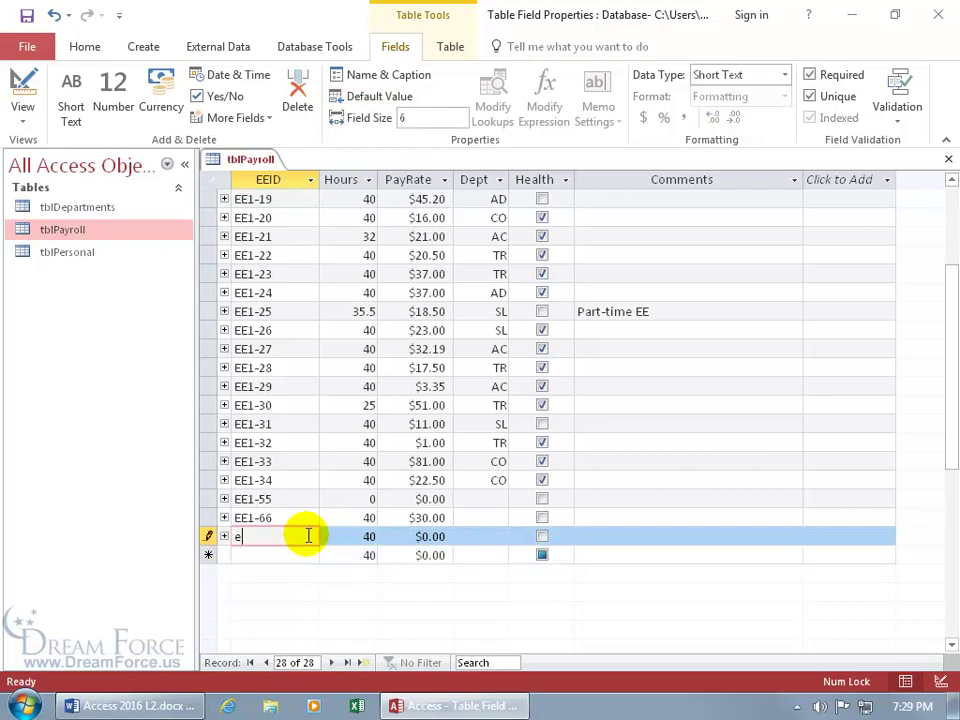
text(e1-75)
key(Tab)
key(Tab)
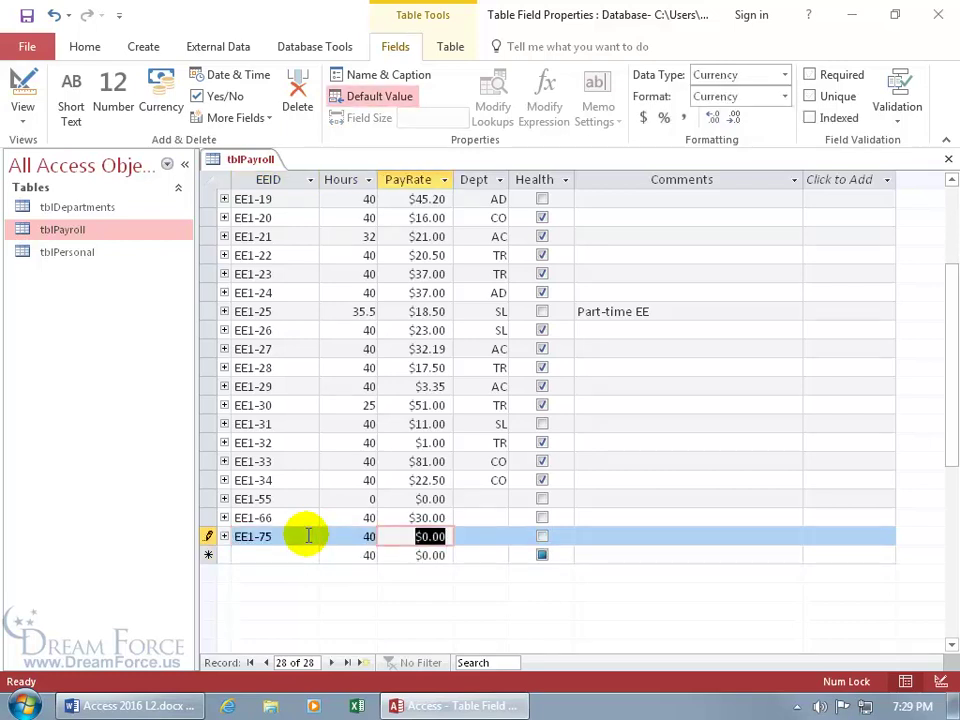
text(32)
key(Tab)
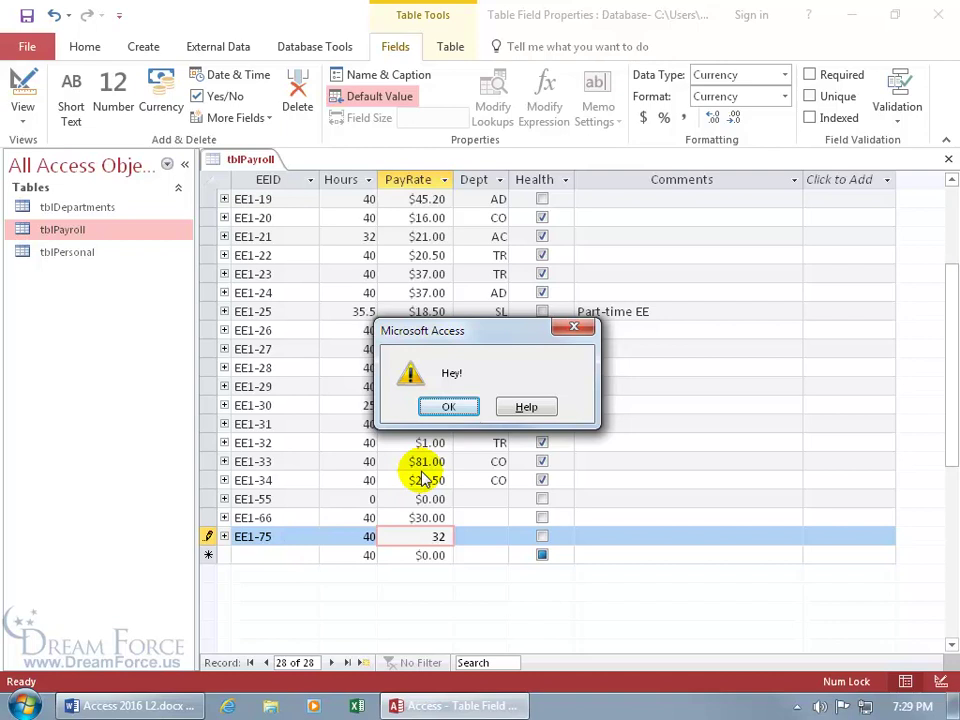
click(444, 407)
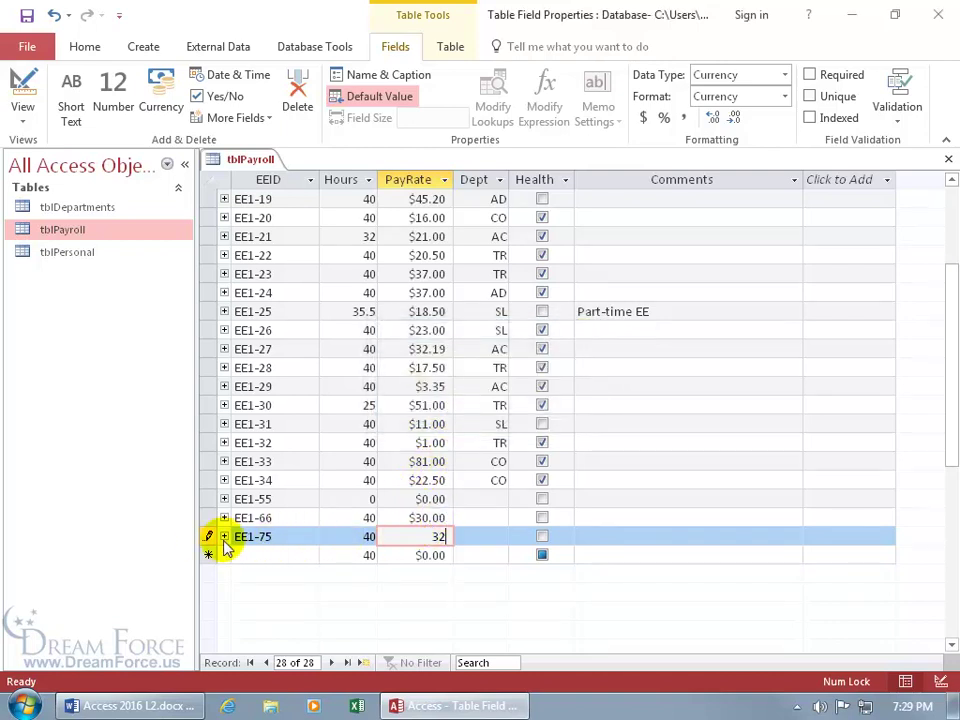
key(Escape)
key(Escape)
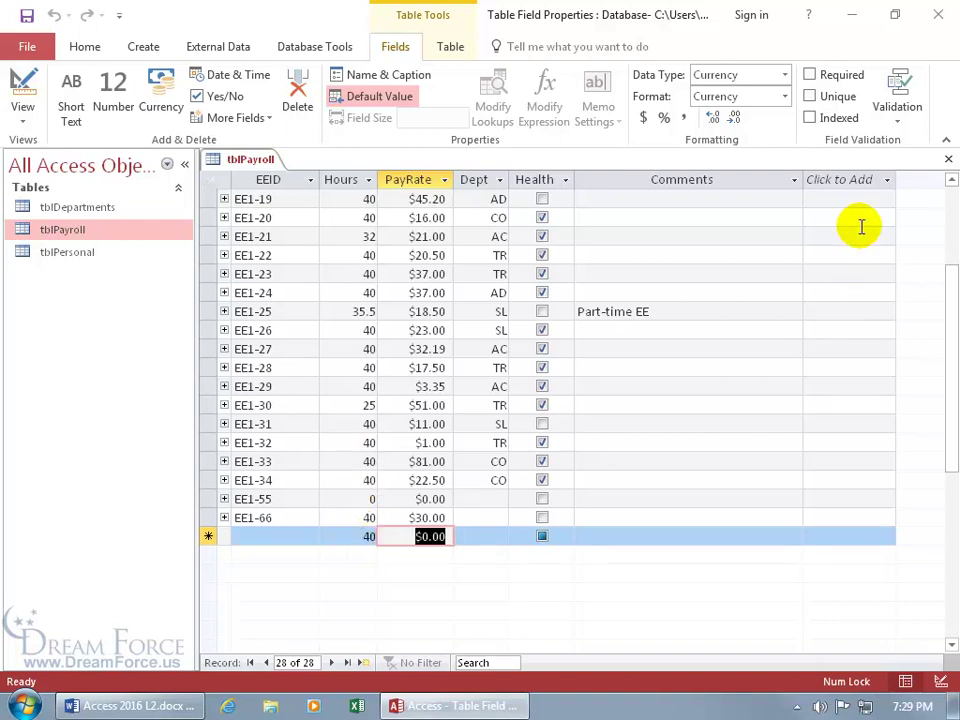
Review the Validation options, then bring up the tblPayroll tab's view menu.
click(900, 118)
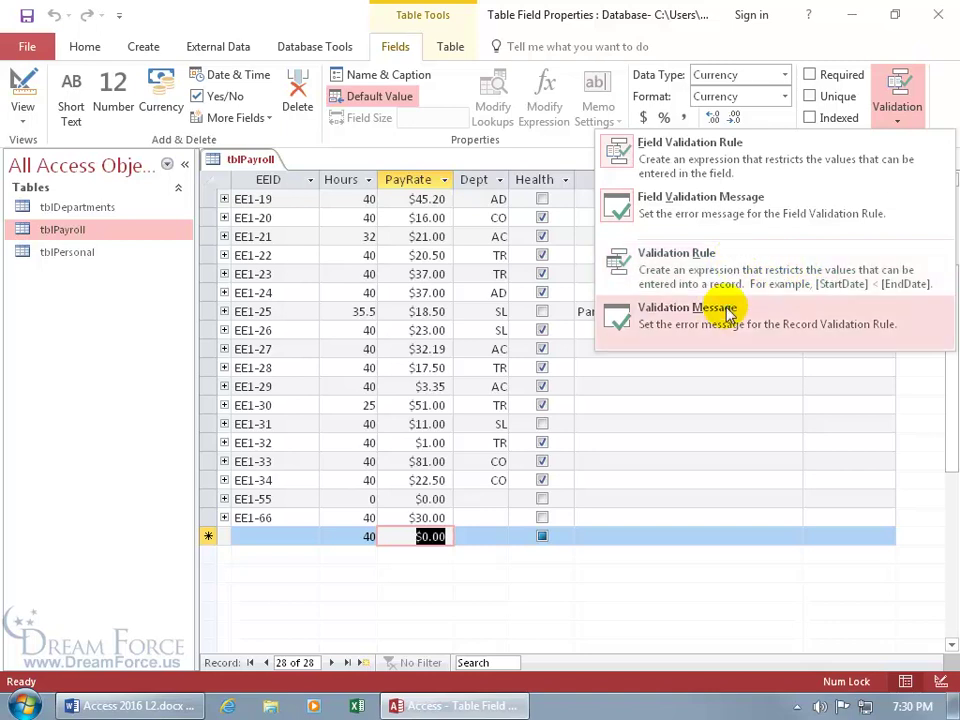
right_click(251, 160)
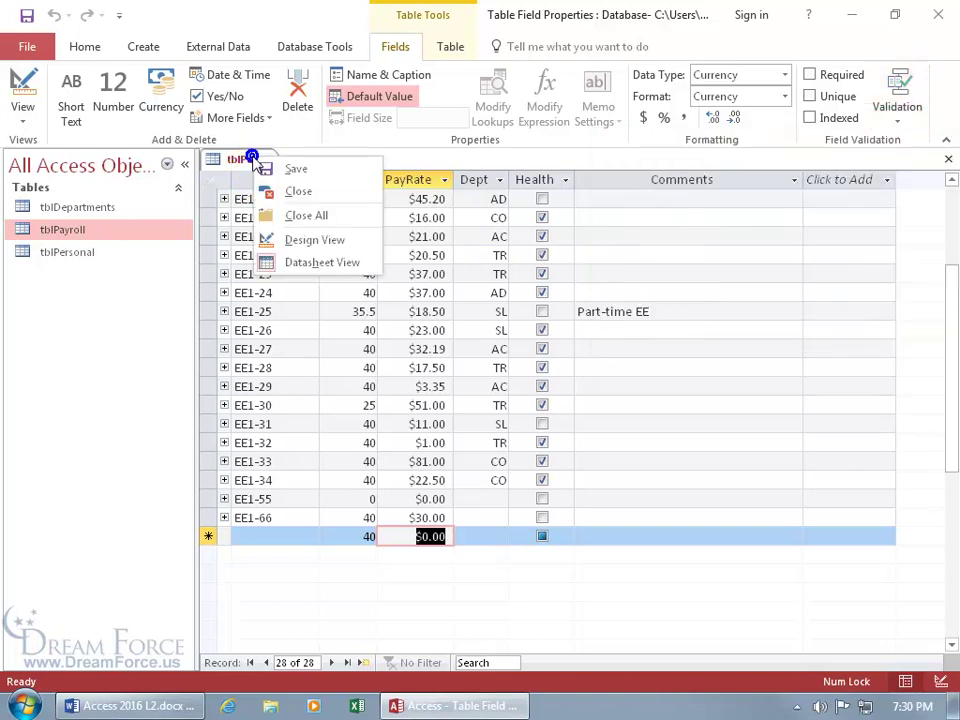
Confirm PayRate's <=30 rule and 'Hey!' message in Design View, then return to the datasheet's Validation options.
click(285, 240)
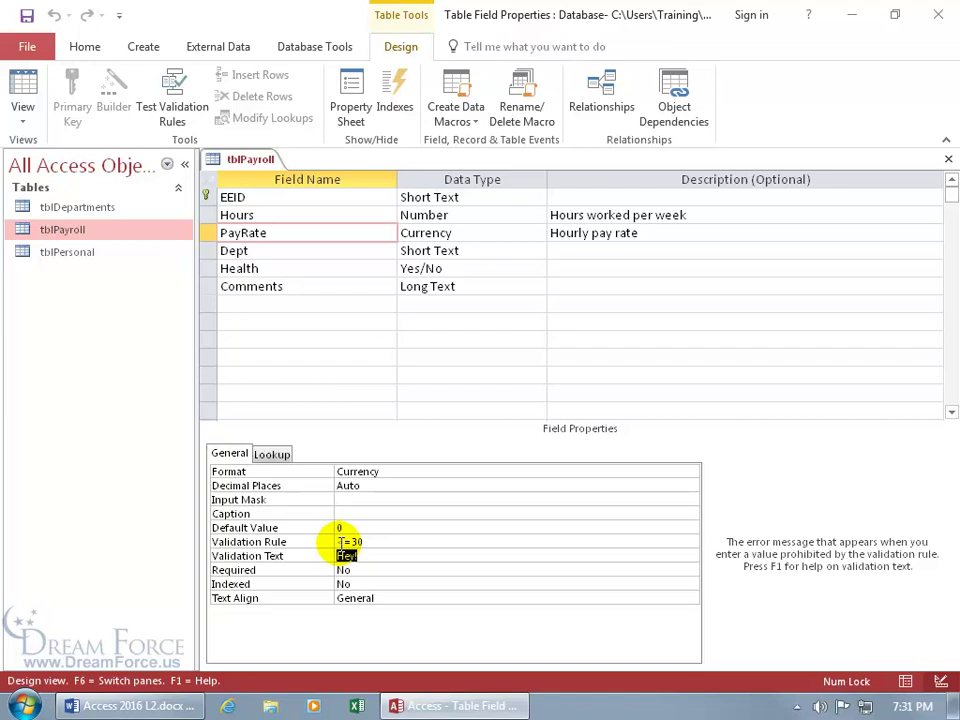
right_click(233, 158)
click(285, 259)
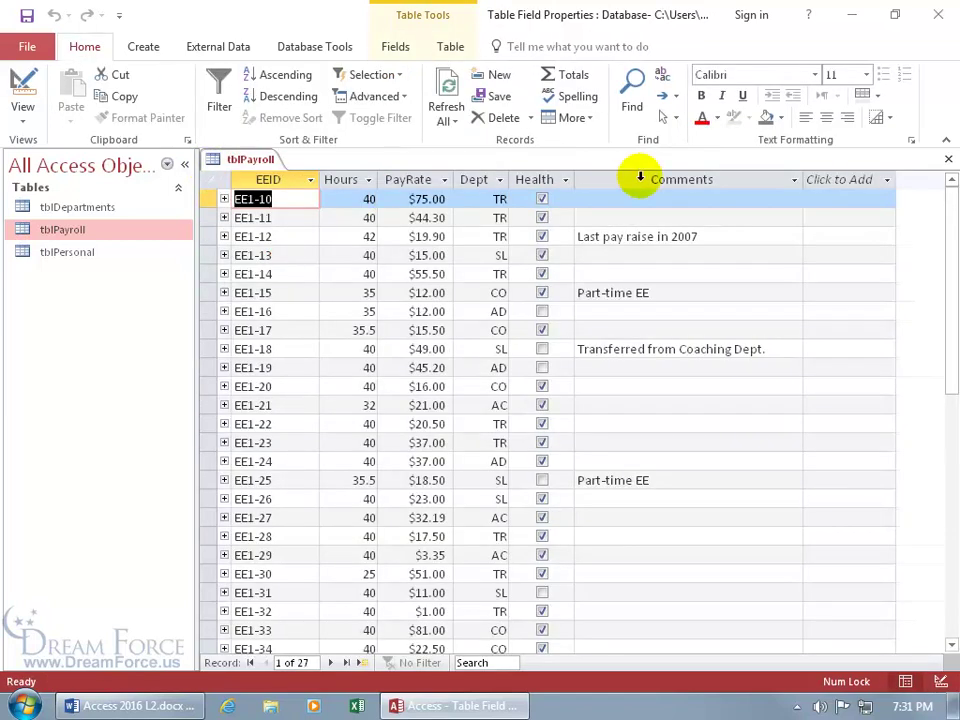
click(405, 48)
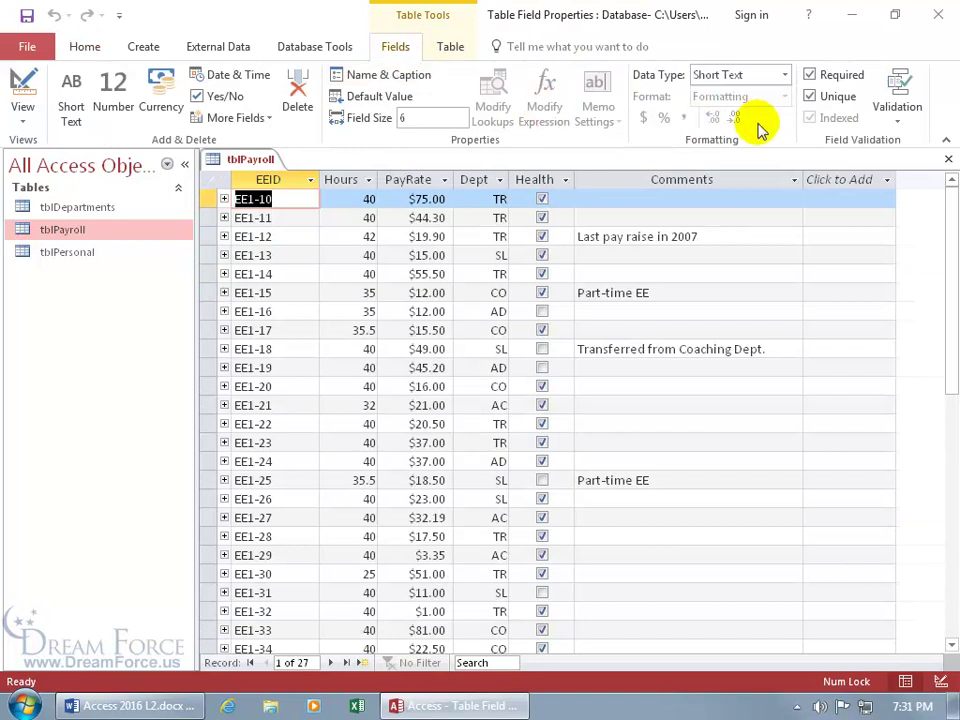
click(904, 120)
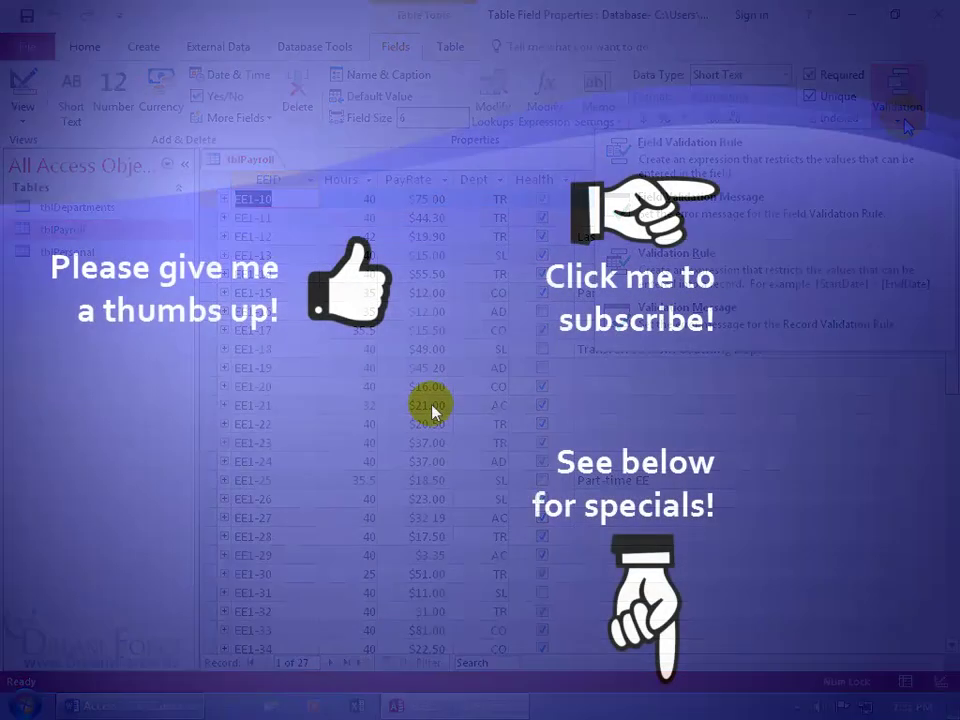